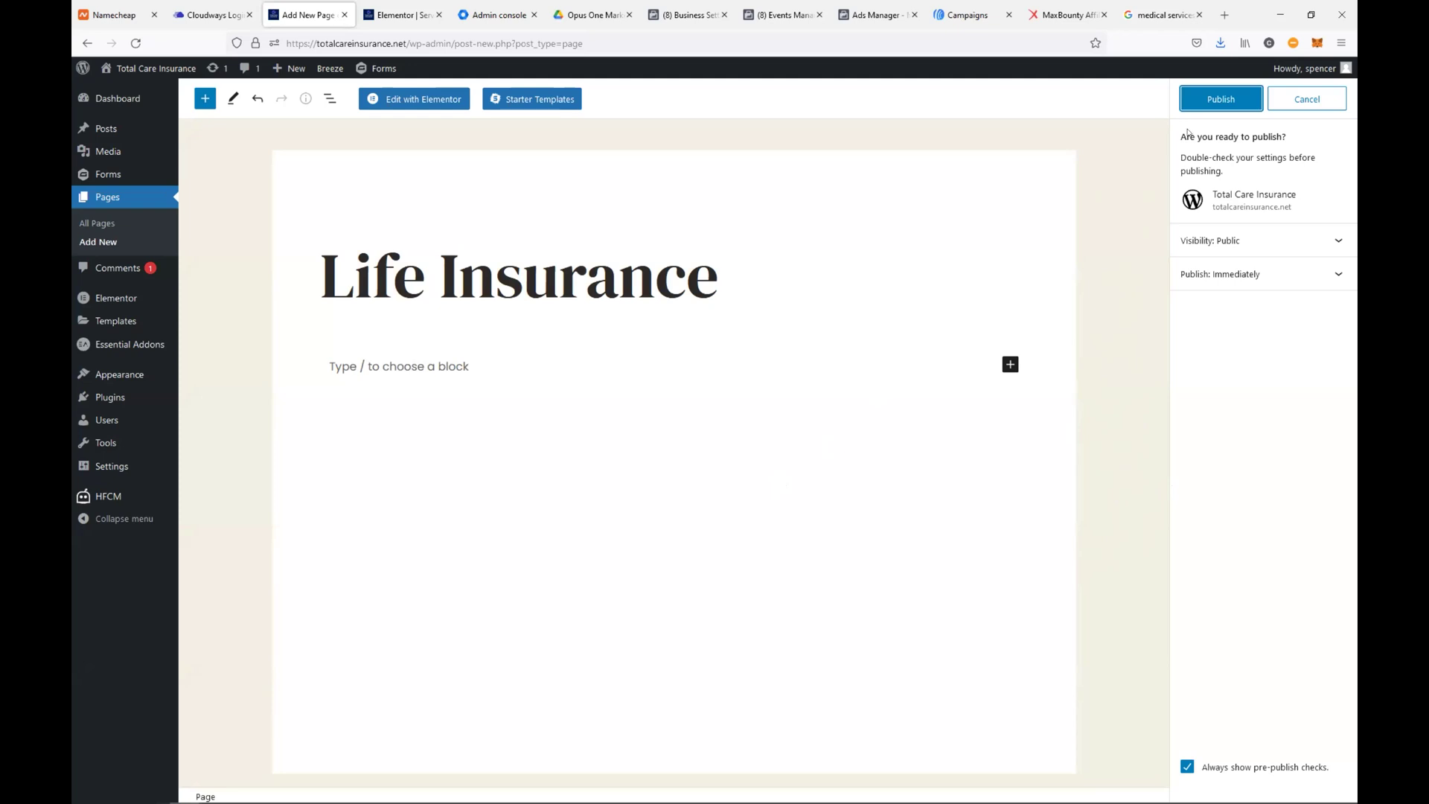
# Publish the Life Insurance page from the pre-publish panel so it goes live
pyautogui.click(1214, 99)
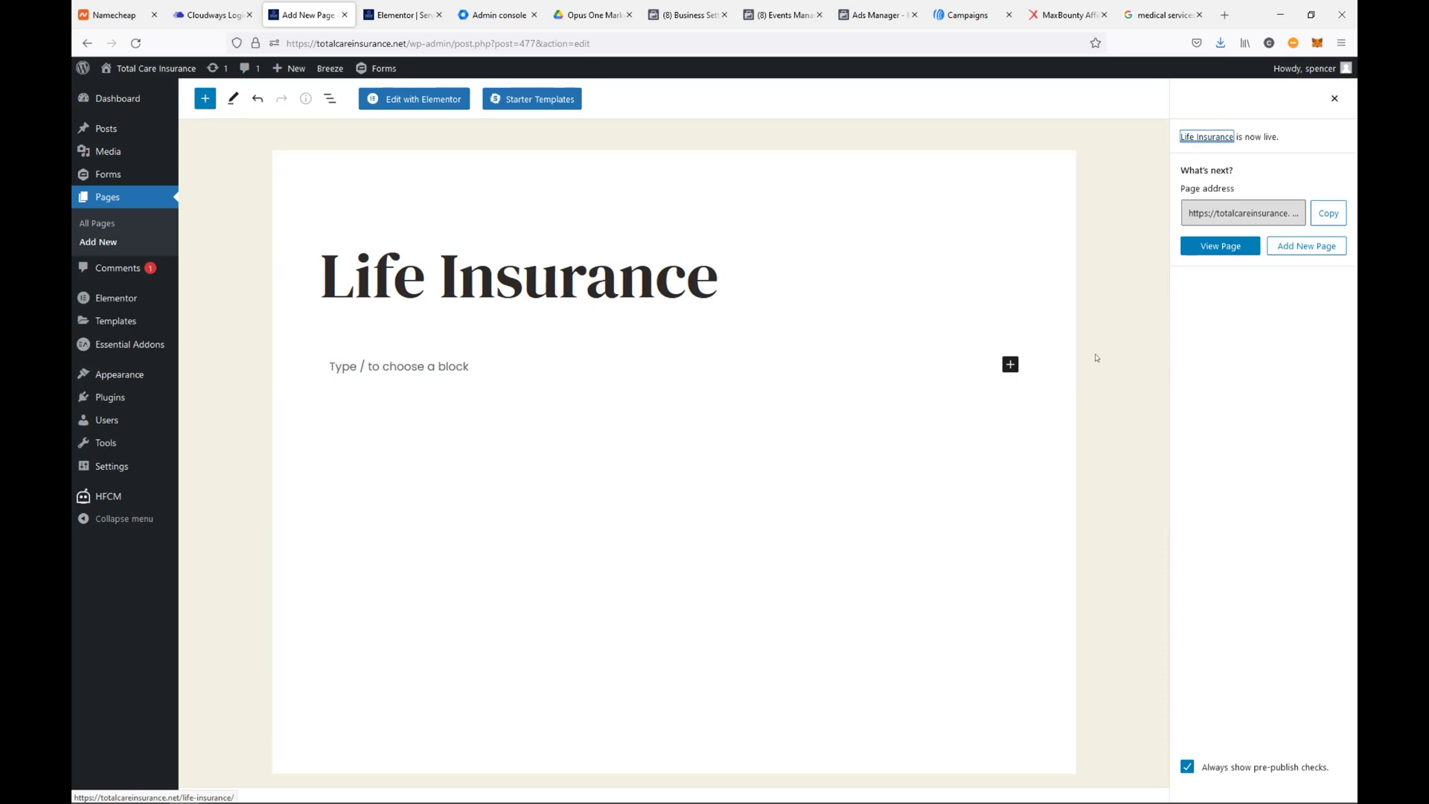
# In Elementor, insert the saved landing page template from My Templates into the Life Insurance page
pyautogui.click(415, 99)
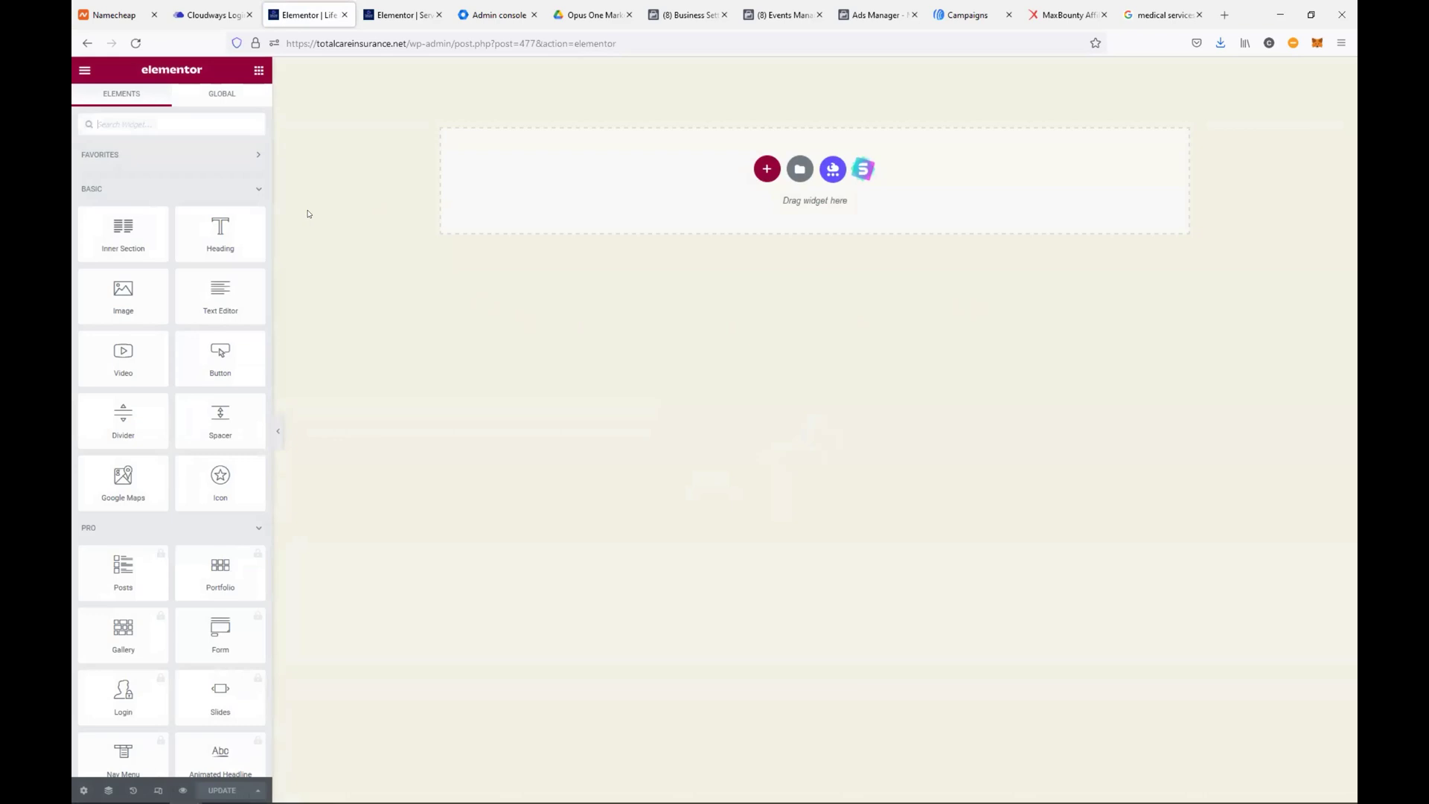
pyautogui.click(798, 170)
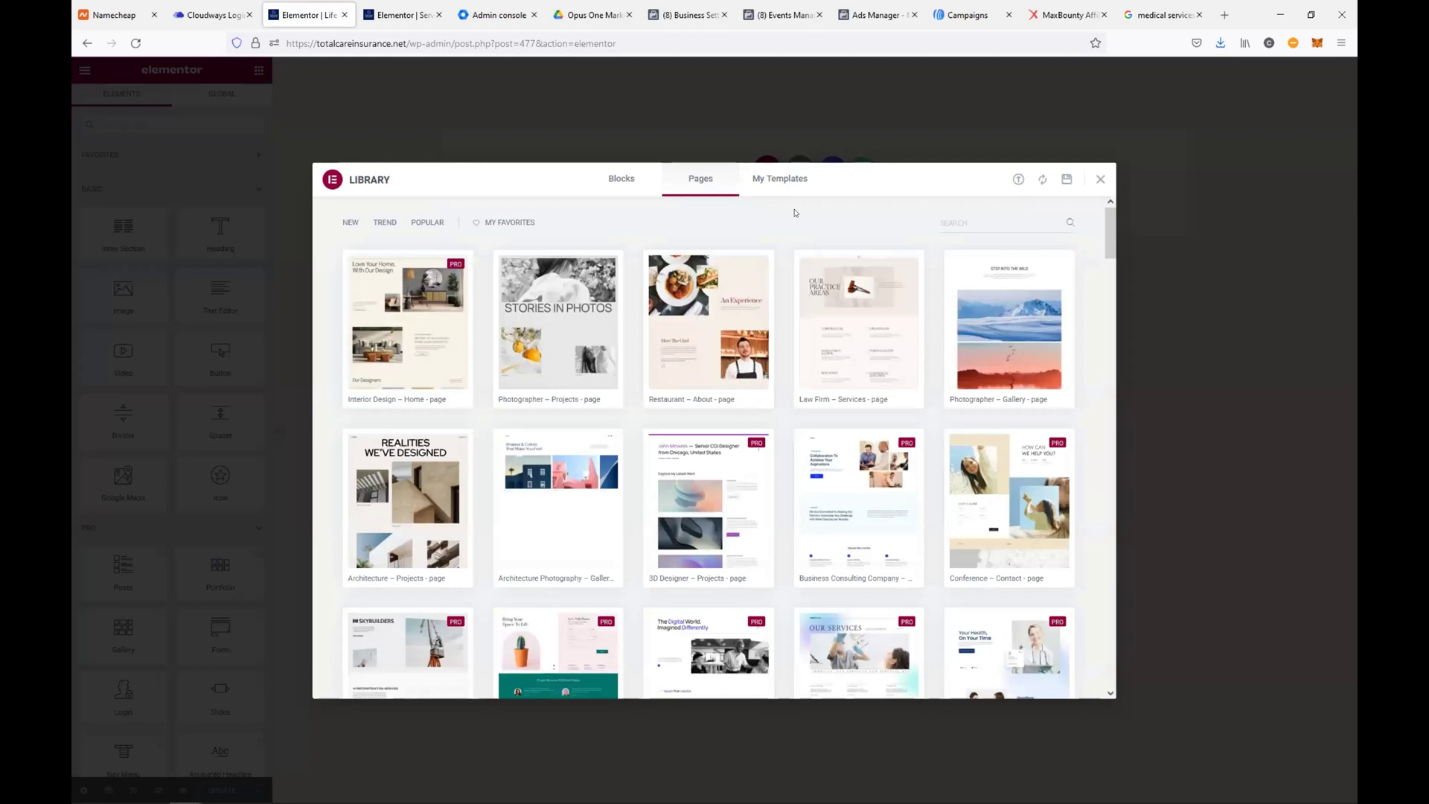
pyautogui.click(781, 180)
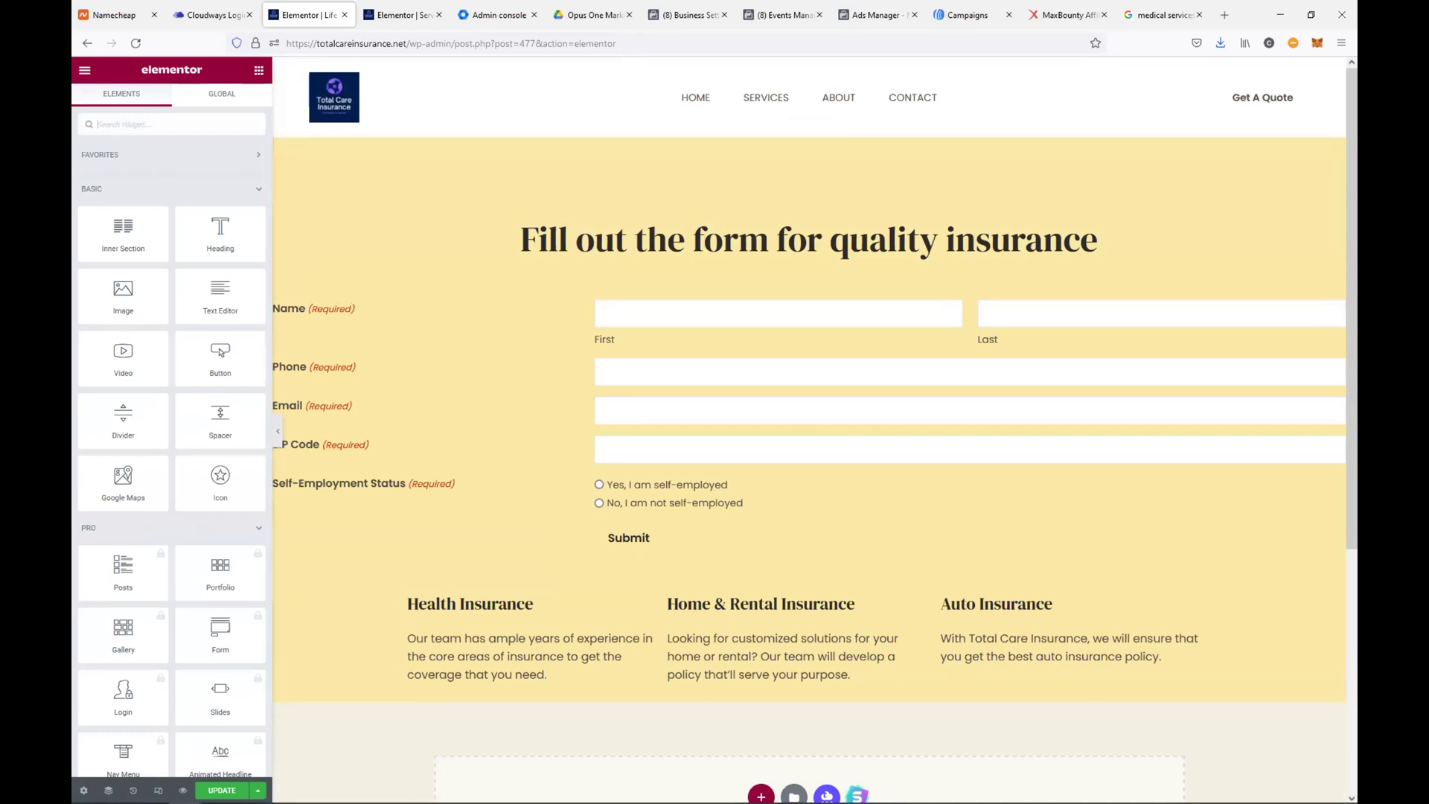
# Set the page's Gravity Forms widget to the Final Expense Unik Approved form and update the page
pyautogui.click(220, 788)
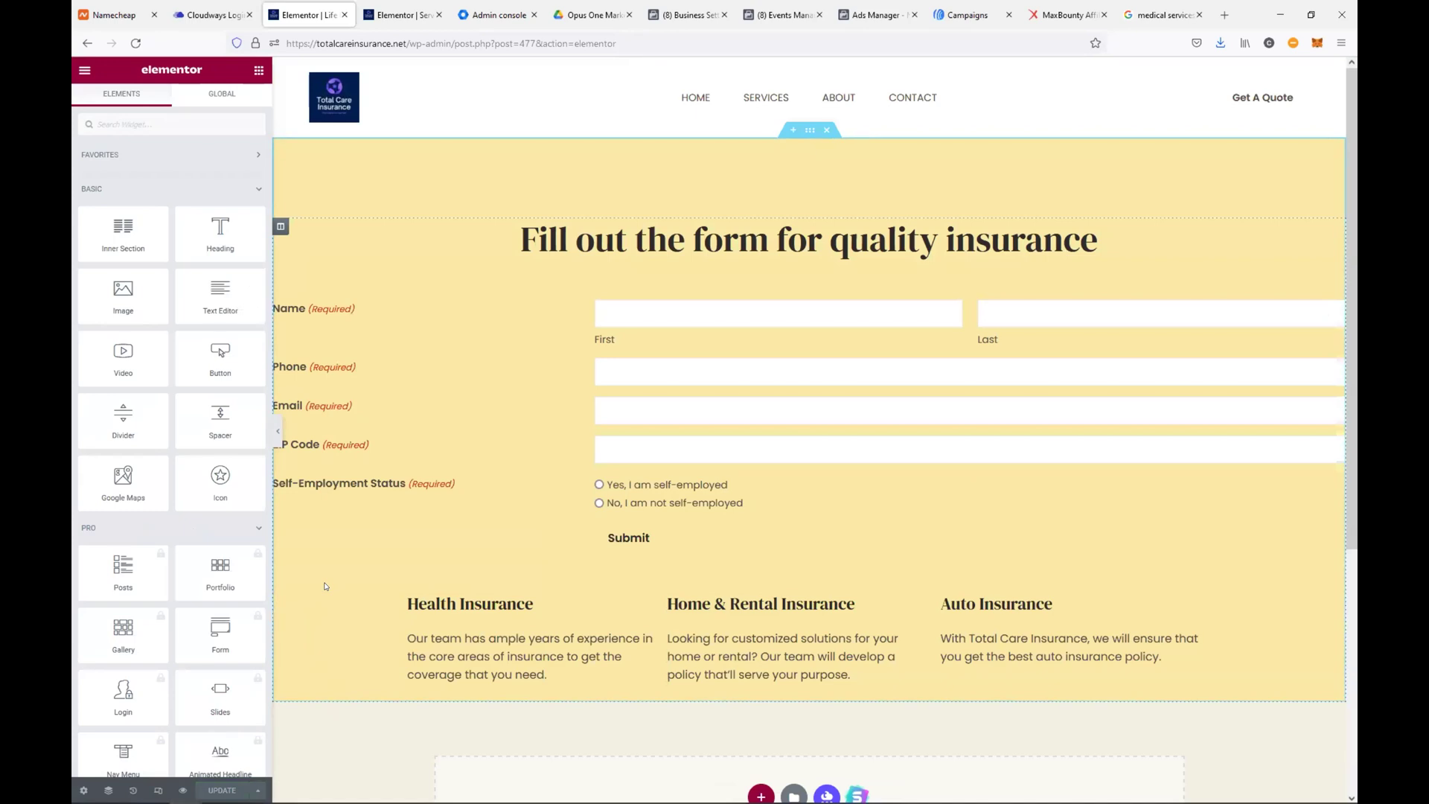
pyautogui.click(484, 360)
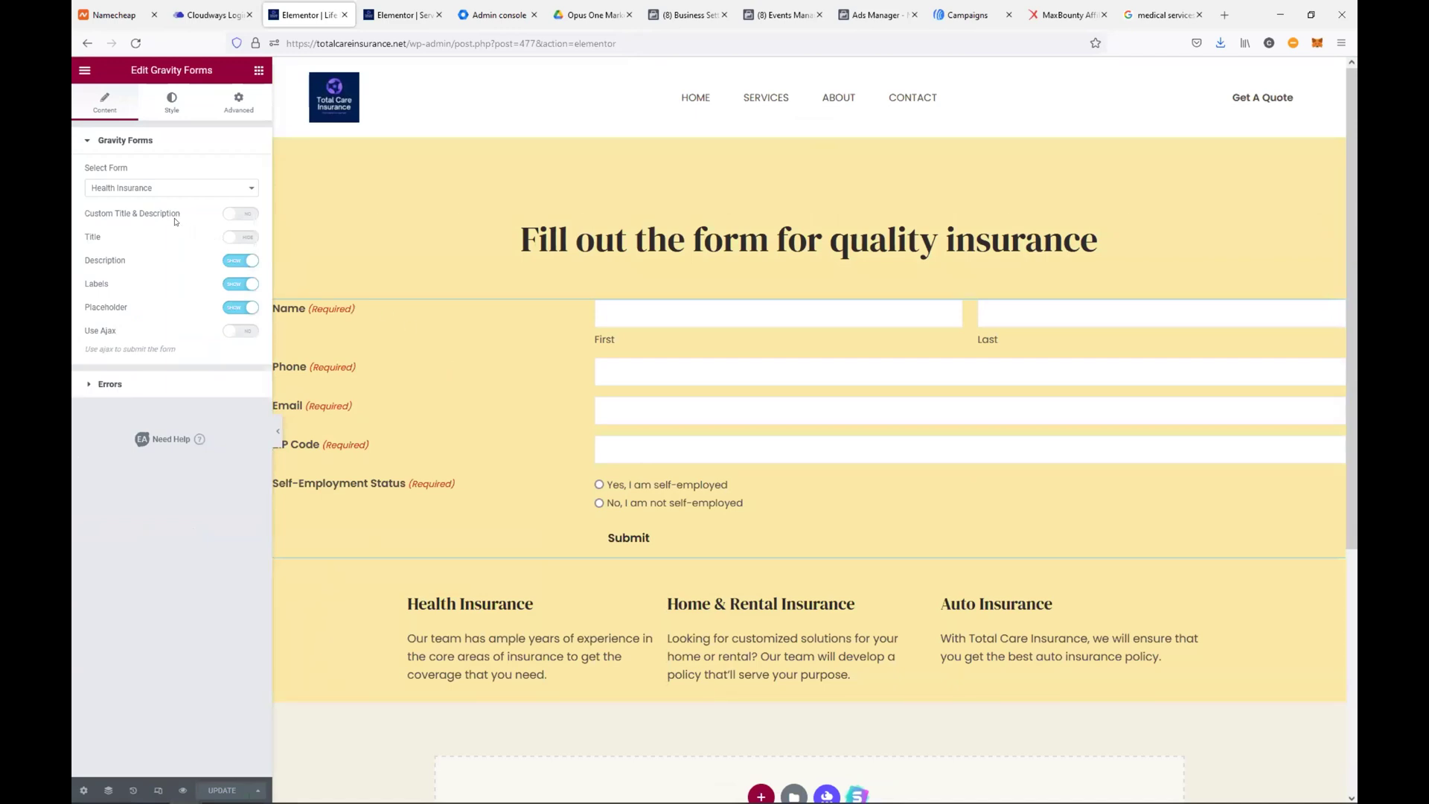
pyautogui.click(177, 190)
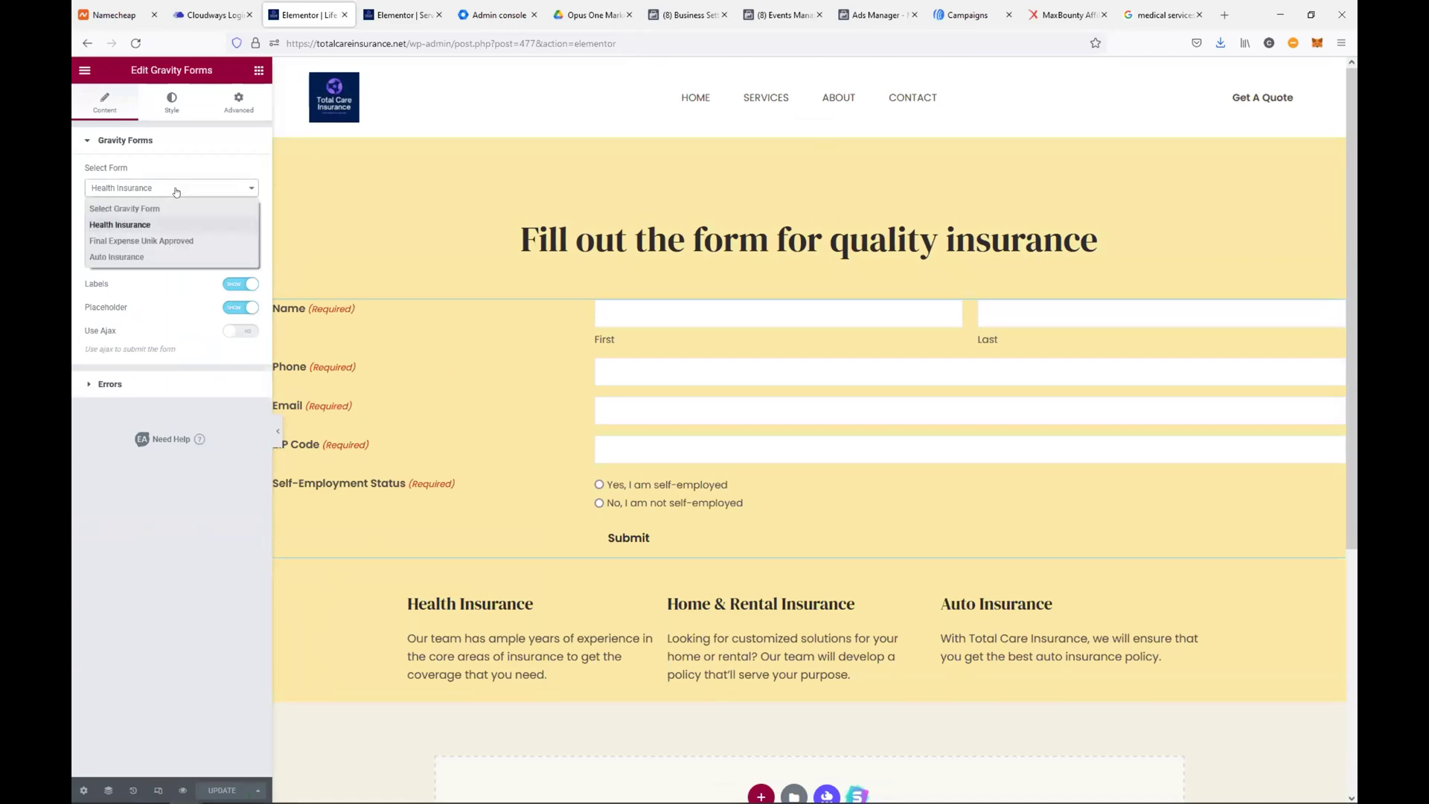
pyautogui.click(173, 241)
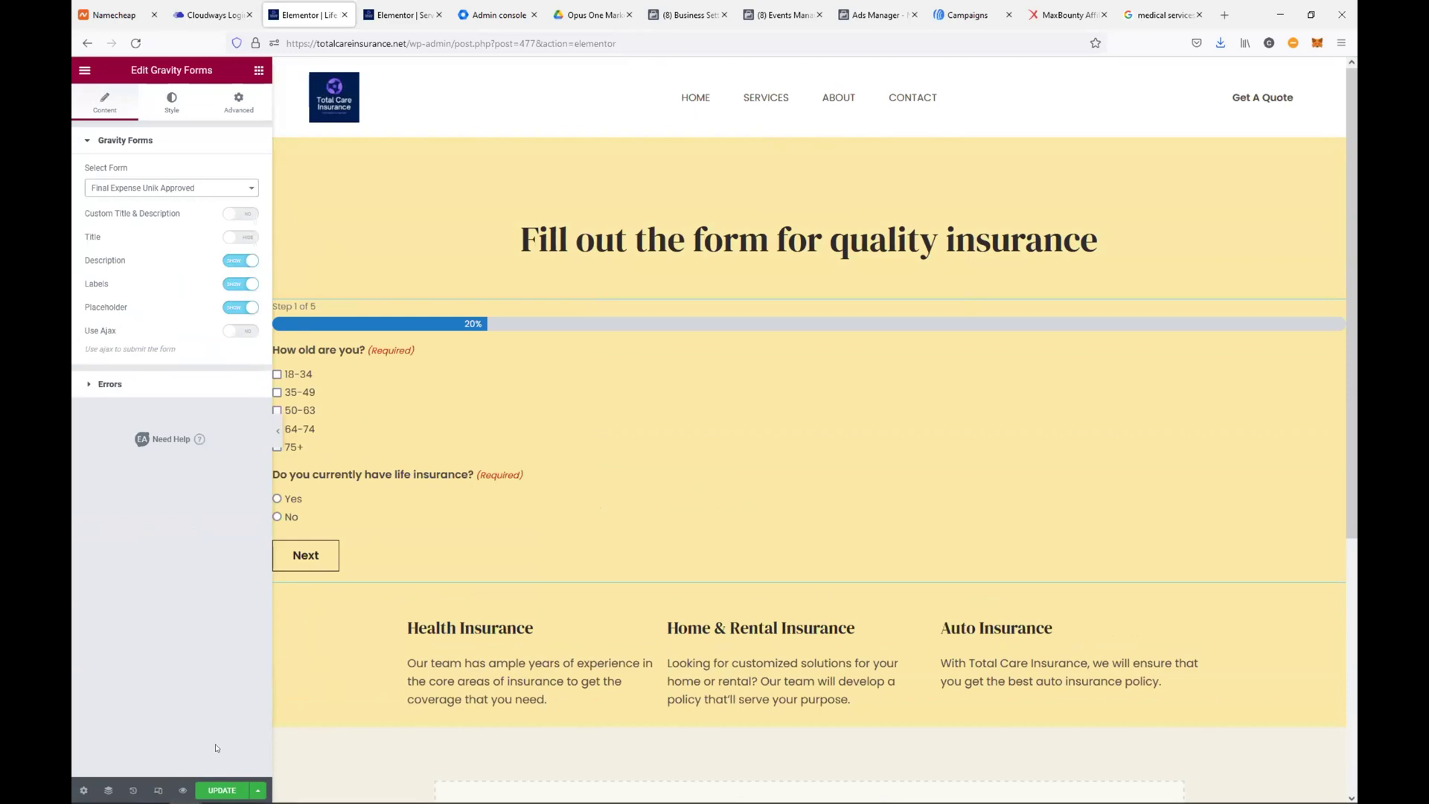
pyautogui.click(222, 791)
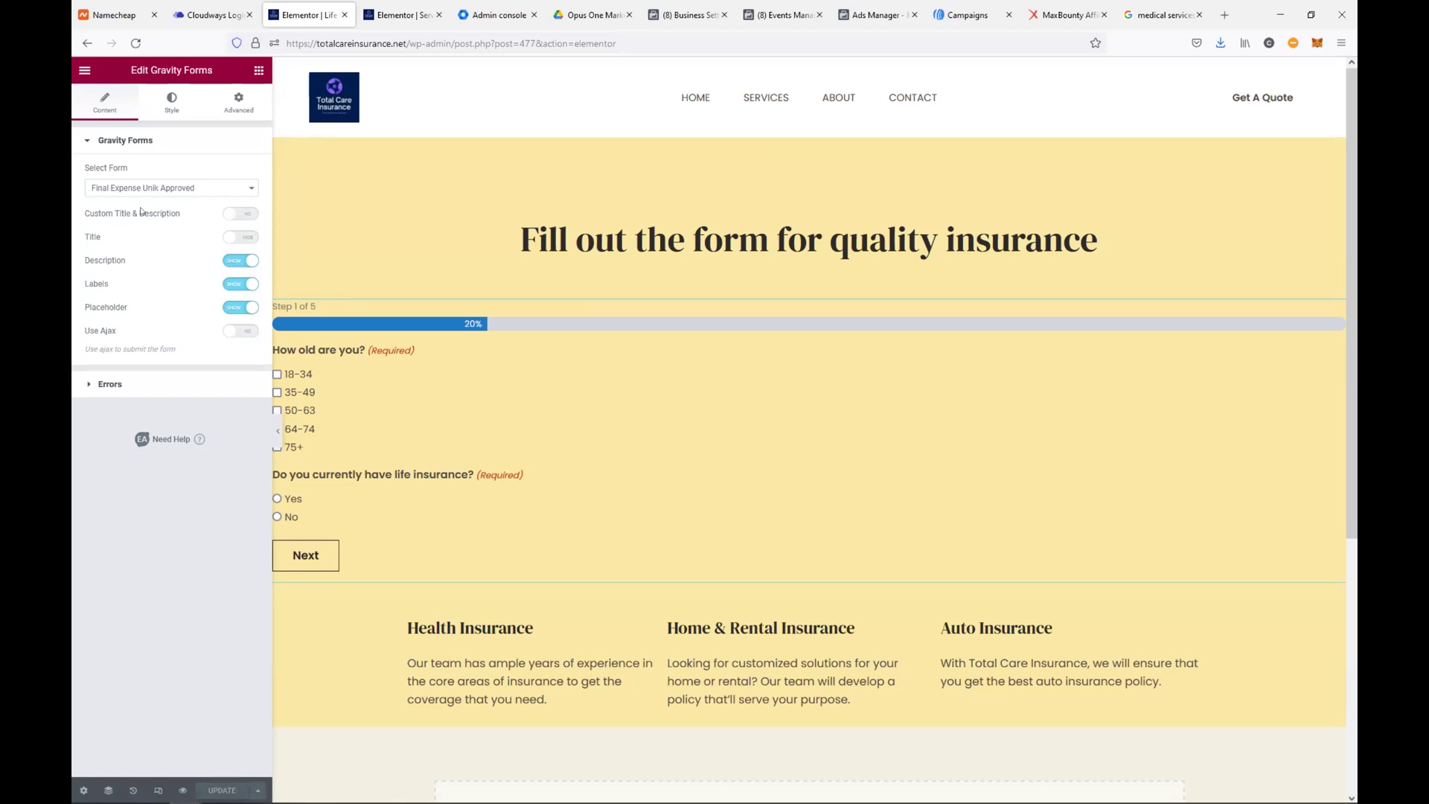
pyautogui.click(80, 72)
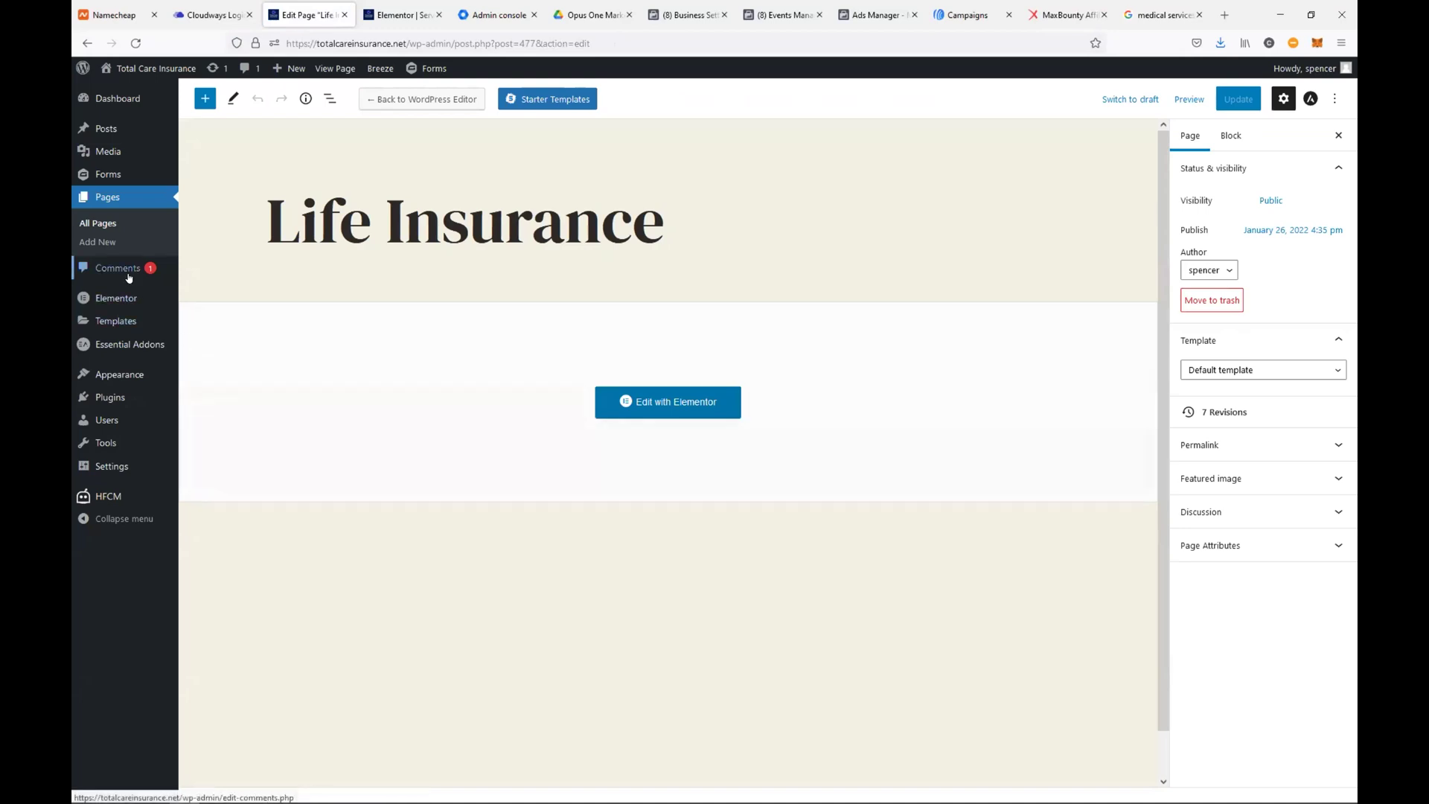
# Review the Auto Insurance form's Confirmations settings in Gravity Forms
pyautogui.click(99, 177)
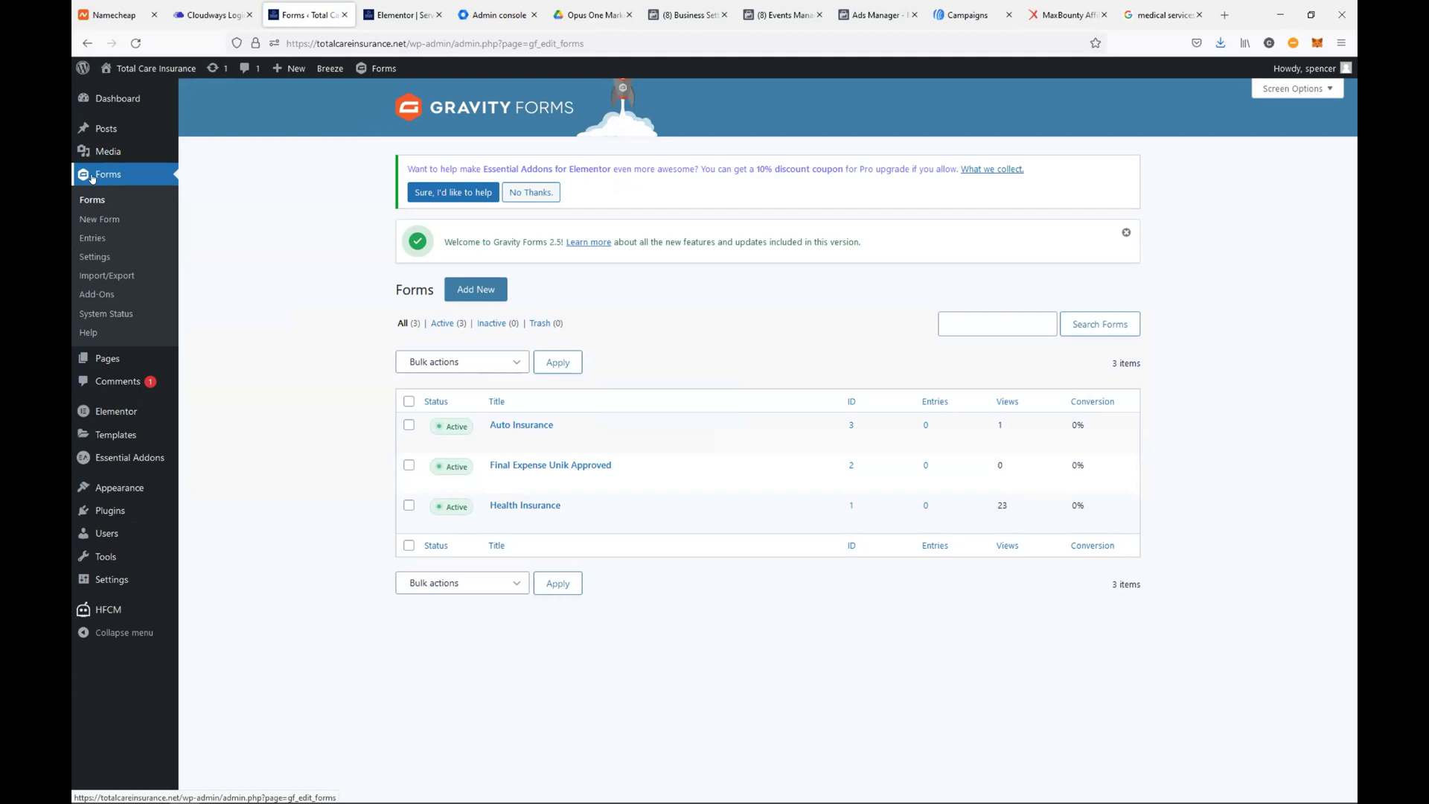
pyautogui.moveTo(509, 427)
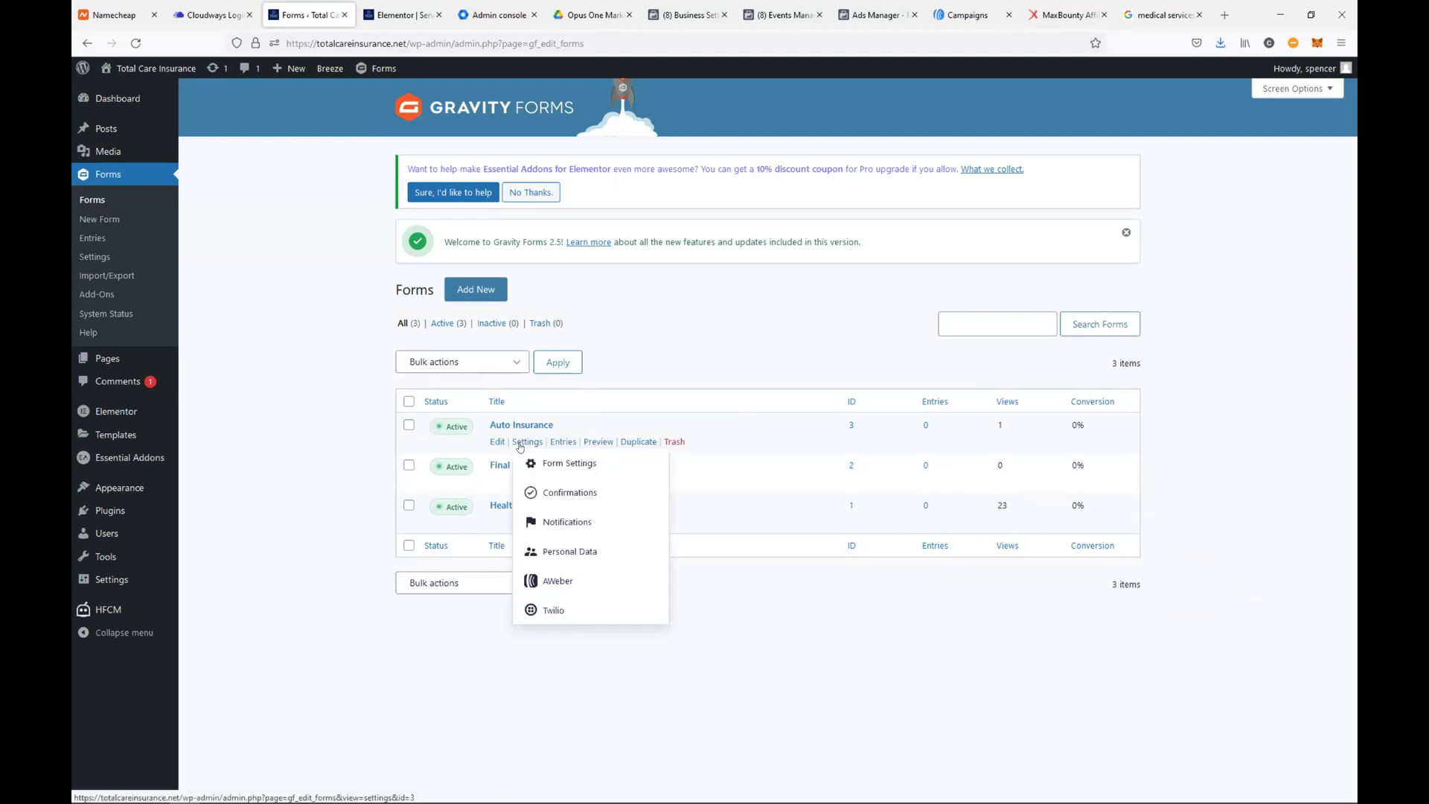
pyautogui.click(559, 497)
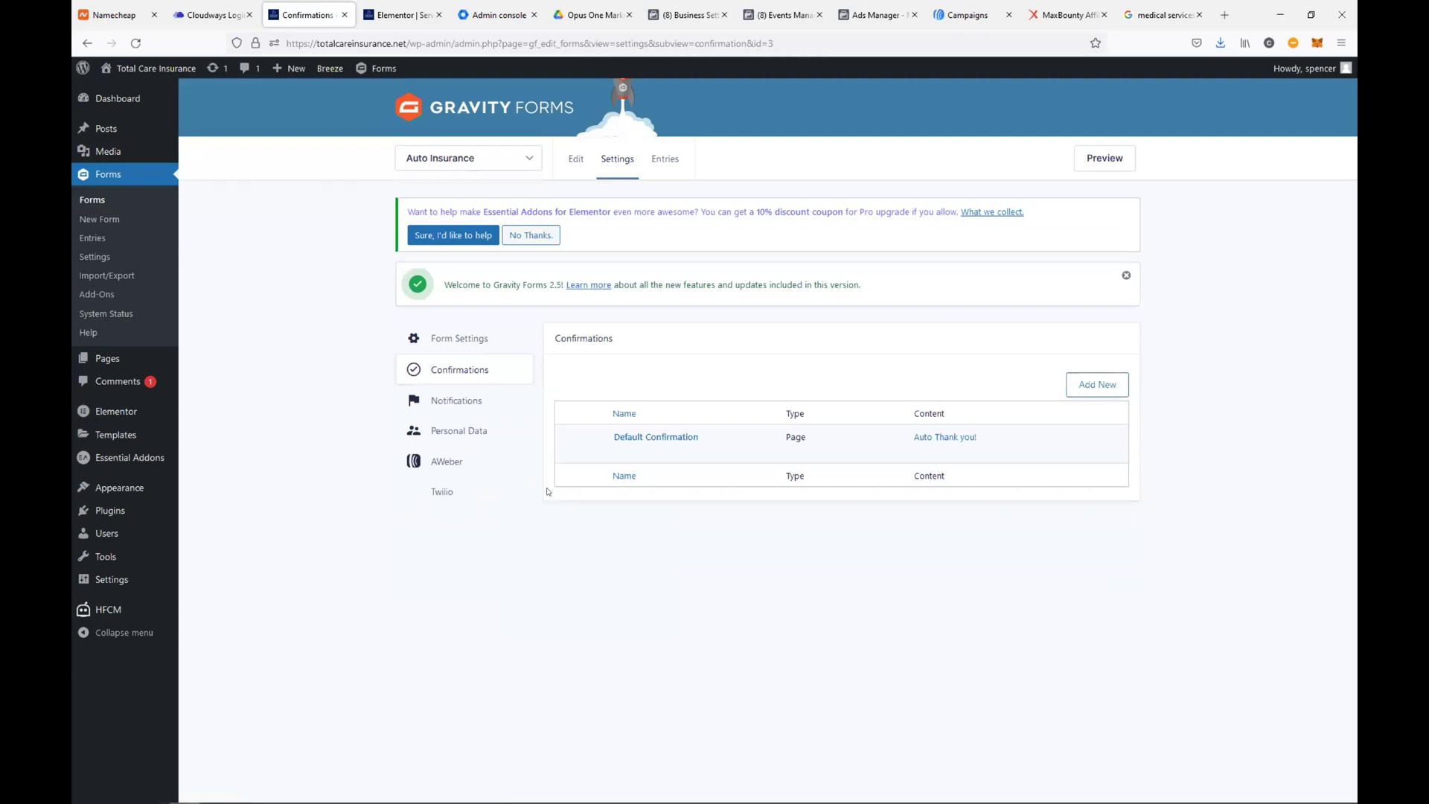
# Switch the form selector to the Final Expense Unik Approved form's settings
pyautogui.click(457, 158)
pyautogui.click(457, 158)
pyautogui.click(457, 158)
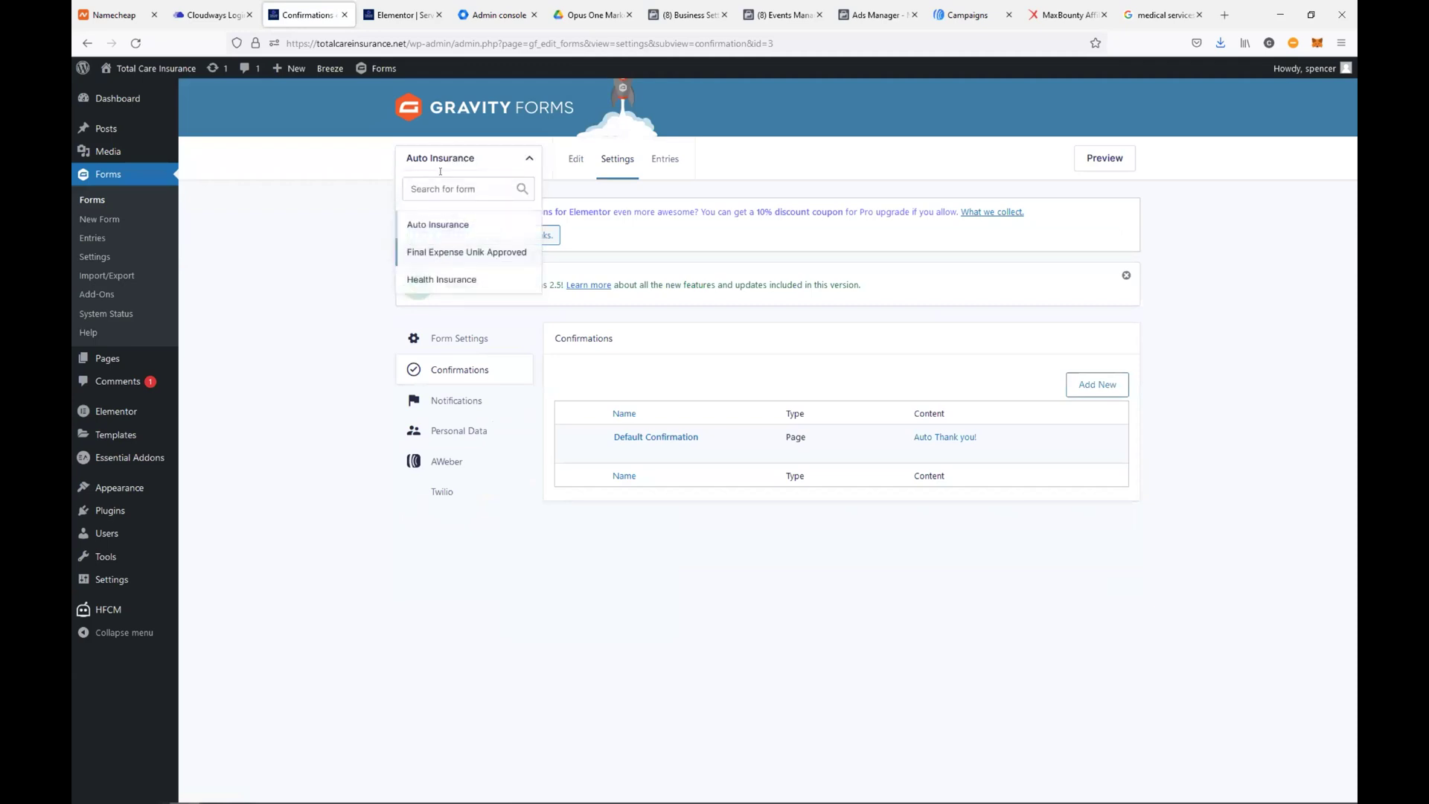
pyautogui.click(450, 253)
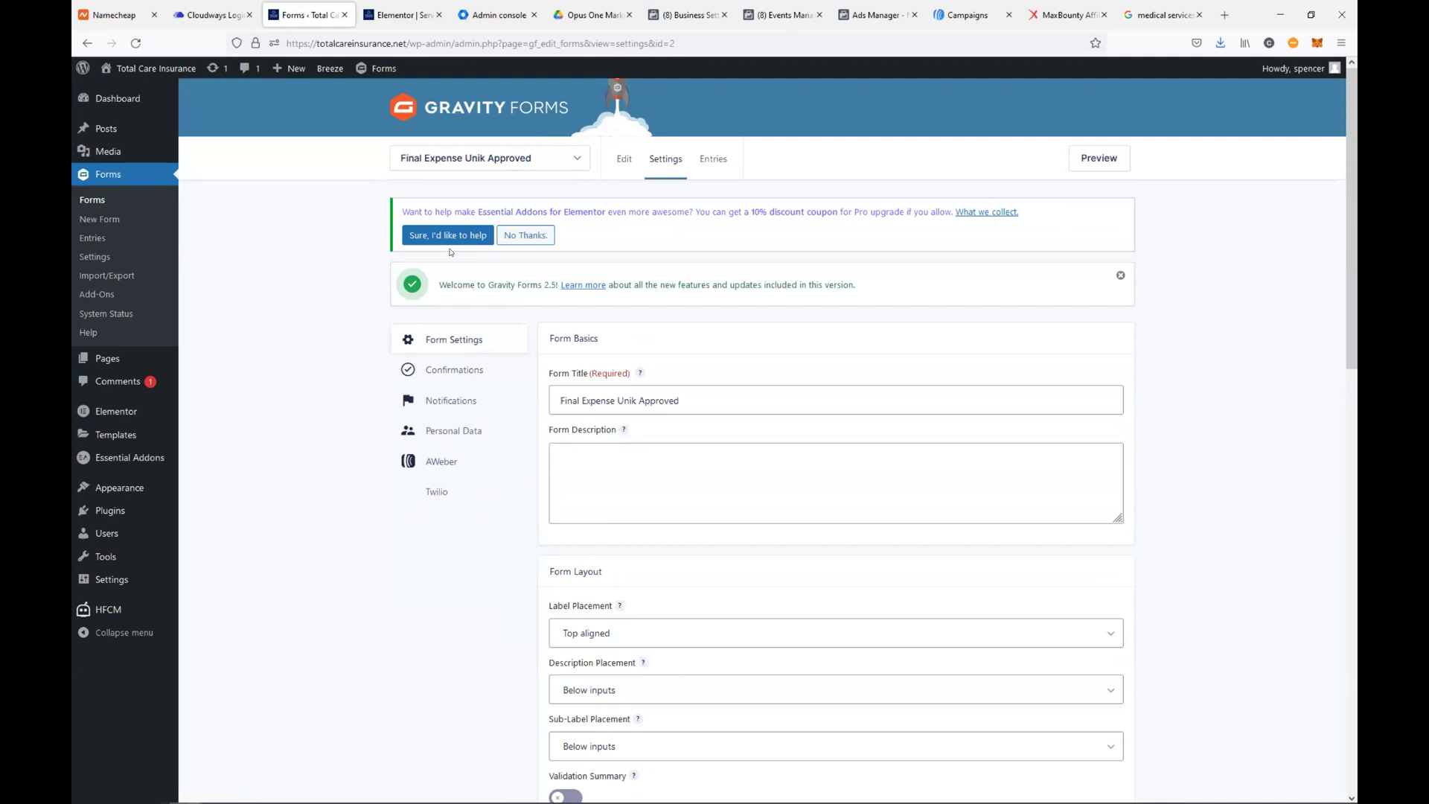
# View Final Expense Unik Approved's Default Confirmation, a Page confirmation set to 'Life Thank you!'
pyautogui.click(466, 371)
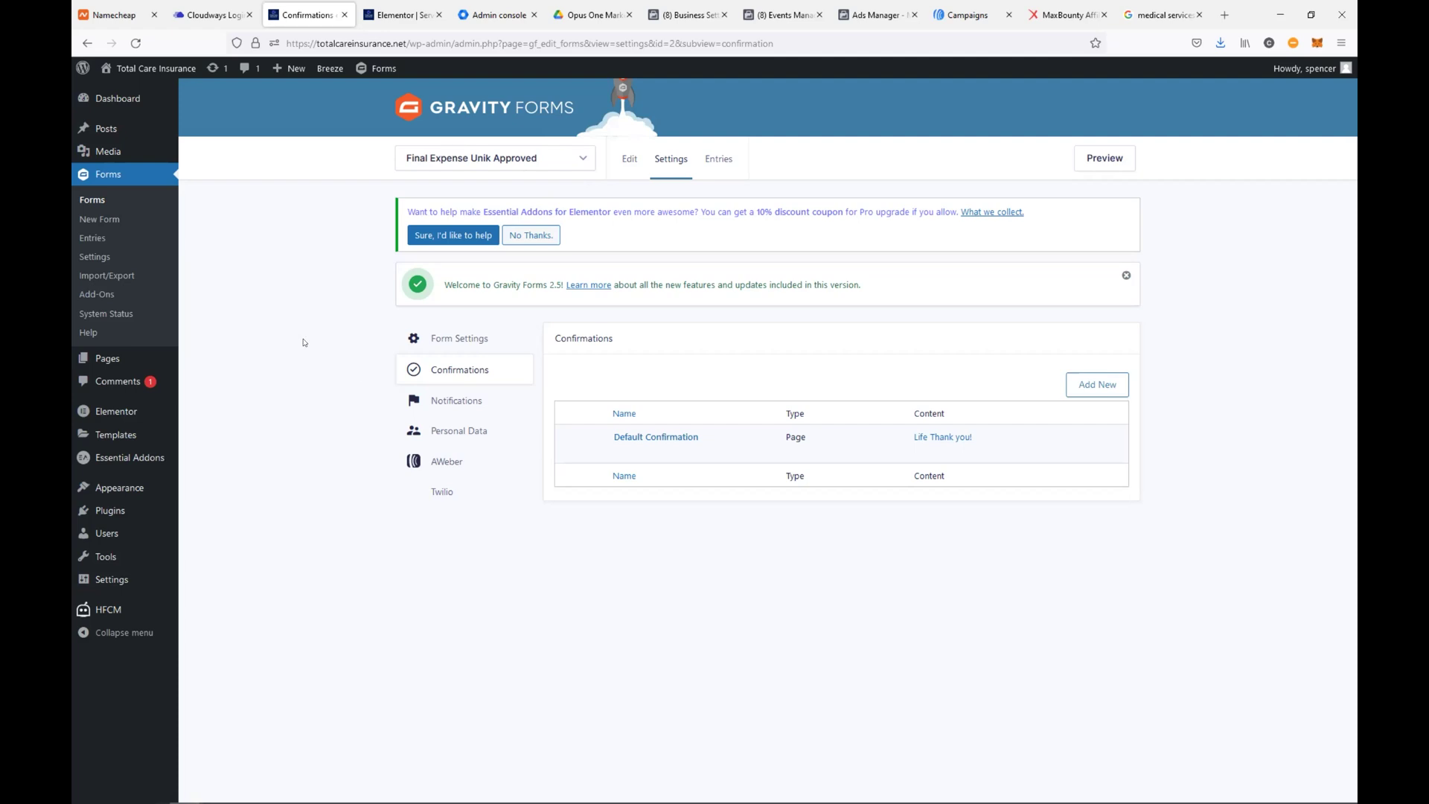
# Browse the Website Setup and BestAutoQuotes.us Drive folders, returning each time to Opus One Marketing
pyautogui.click(491, 158)
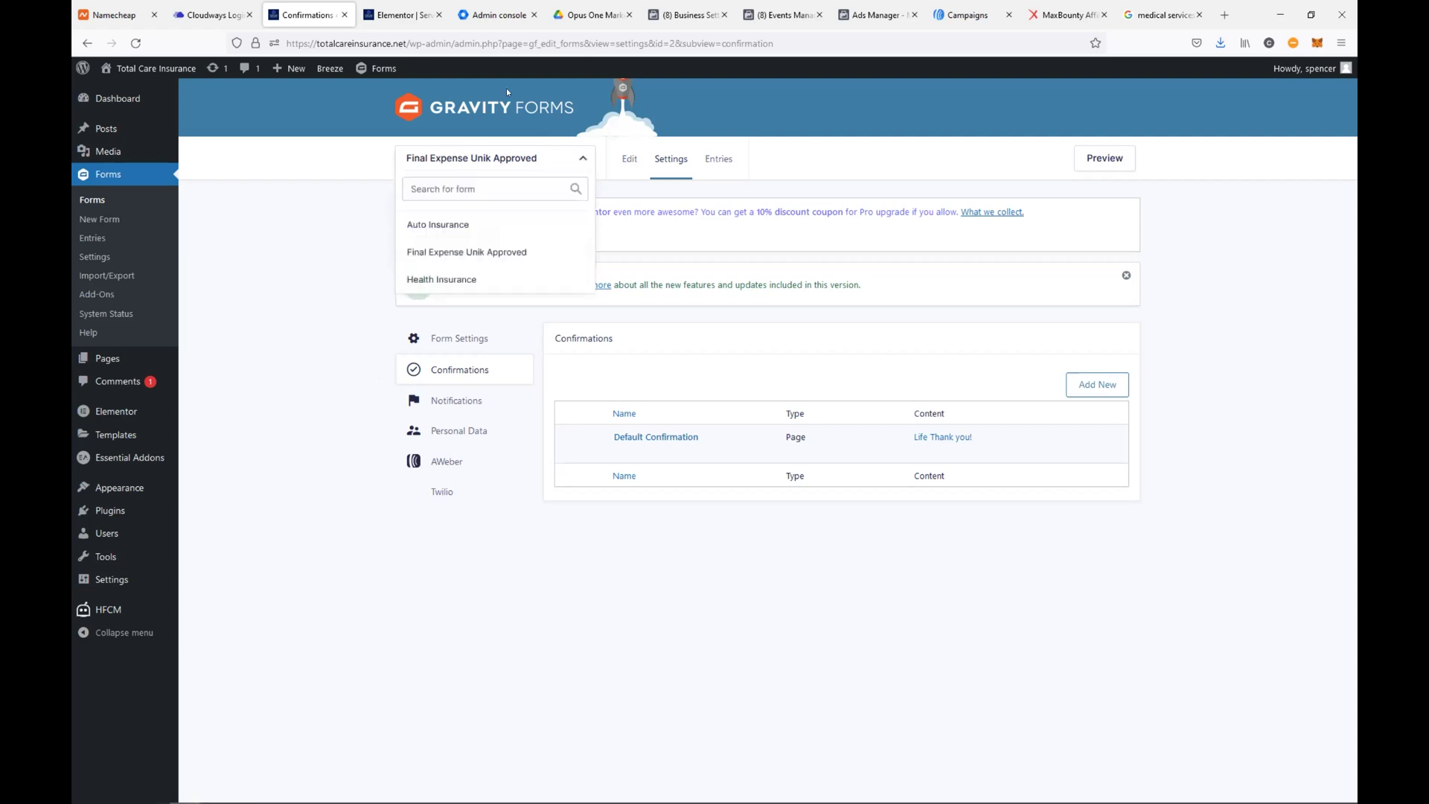
pyautogui.click(592, 16)
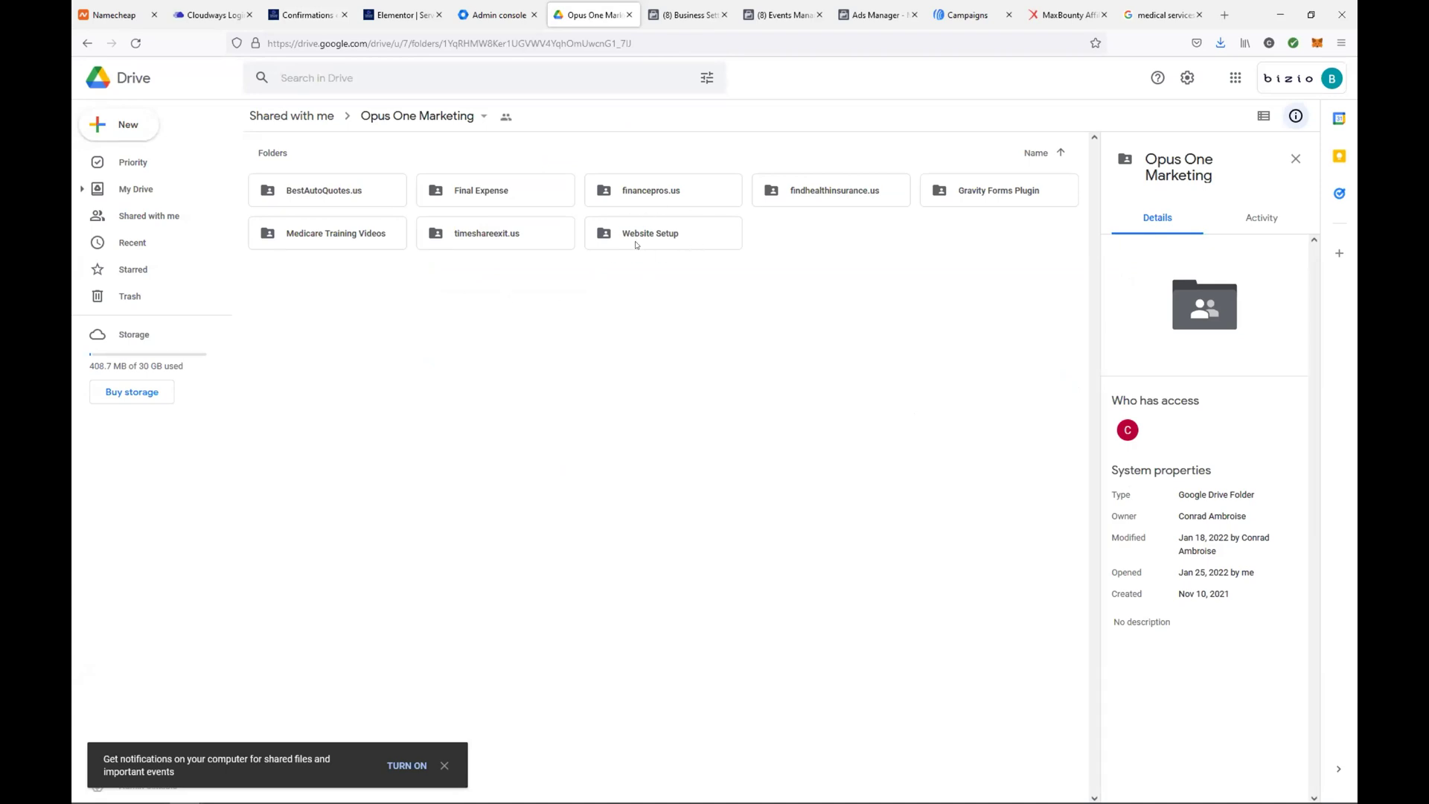
pyautogui.doubleClick(636, 236)
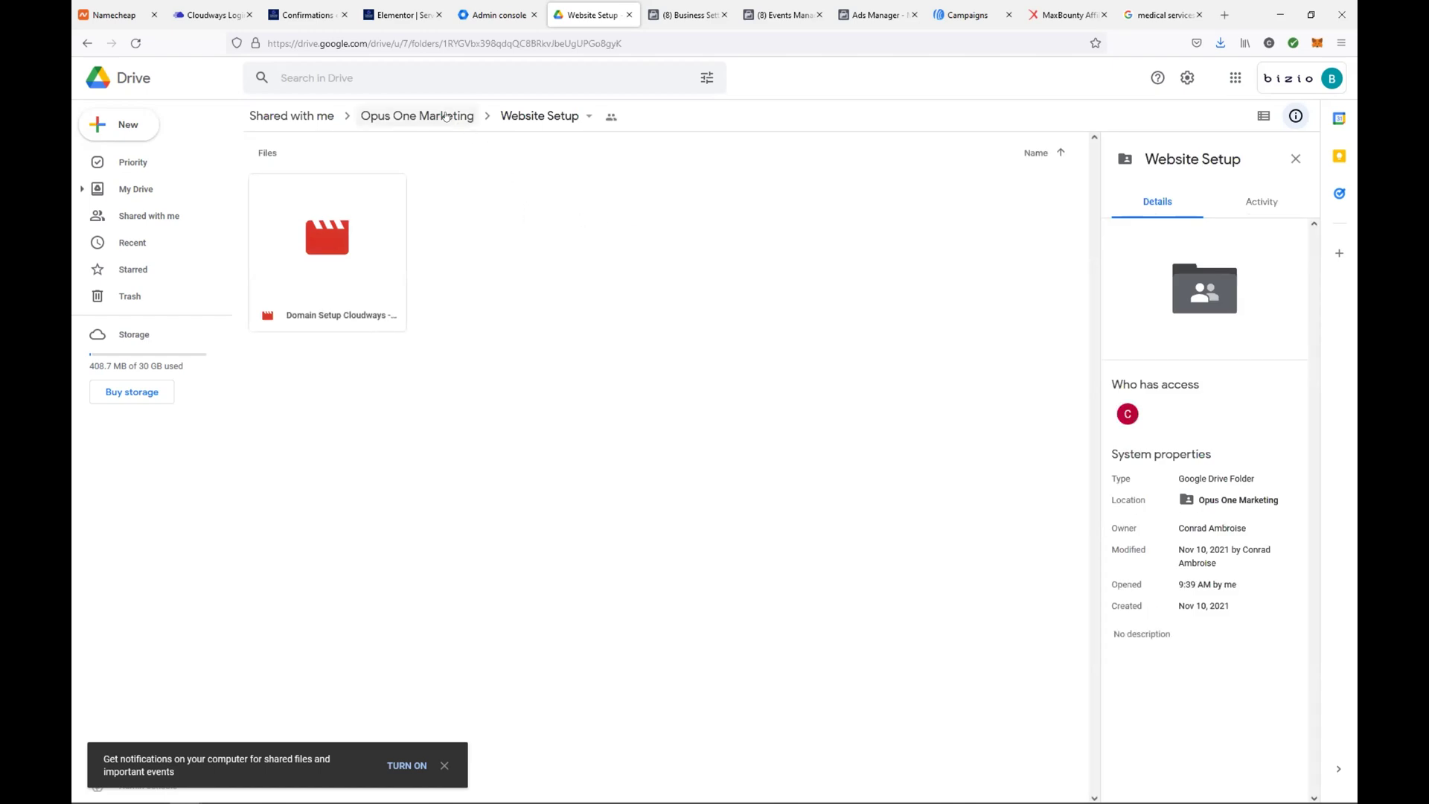
pyautogui.click(416, 116)
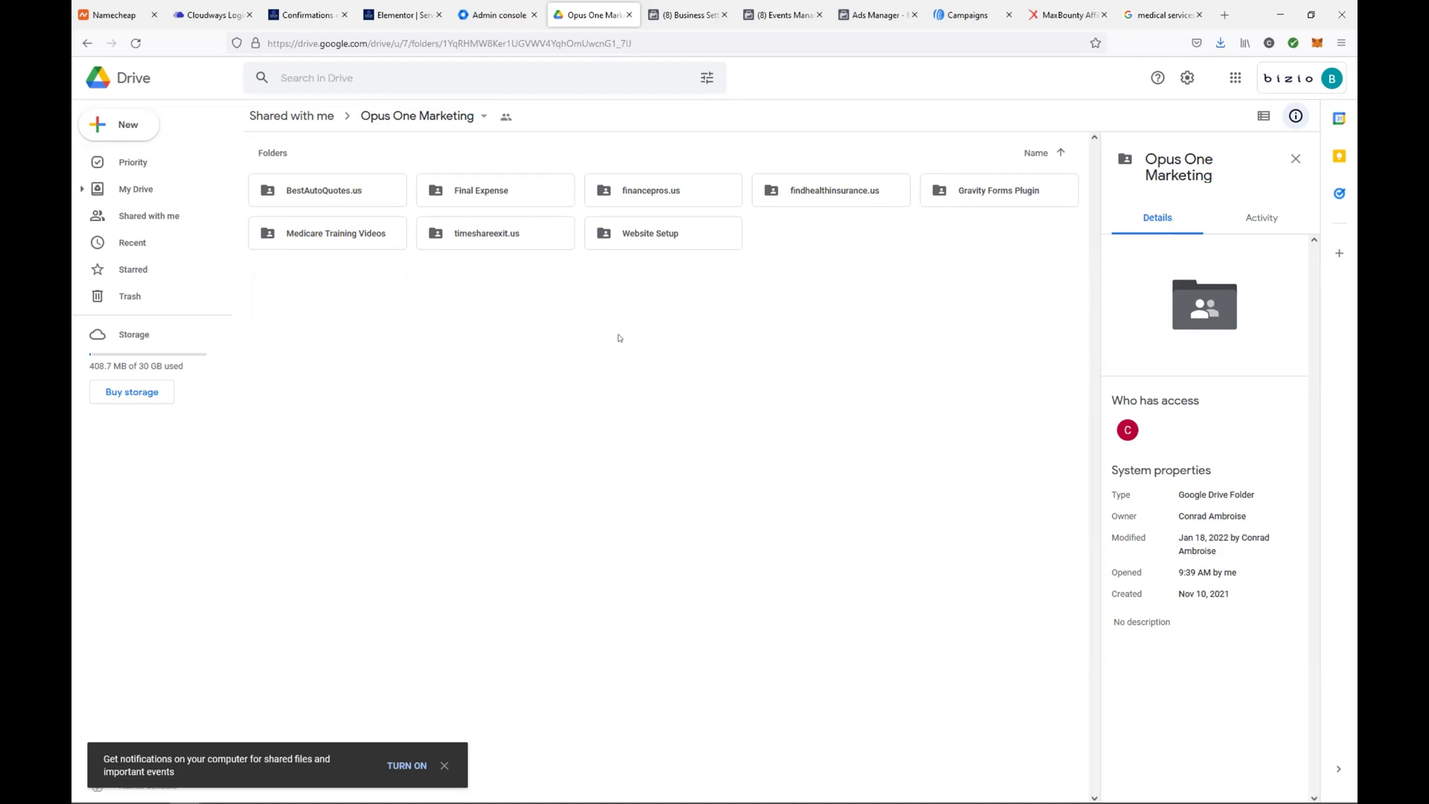
pyautogui.doubleClick(341, 192)
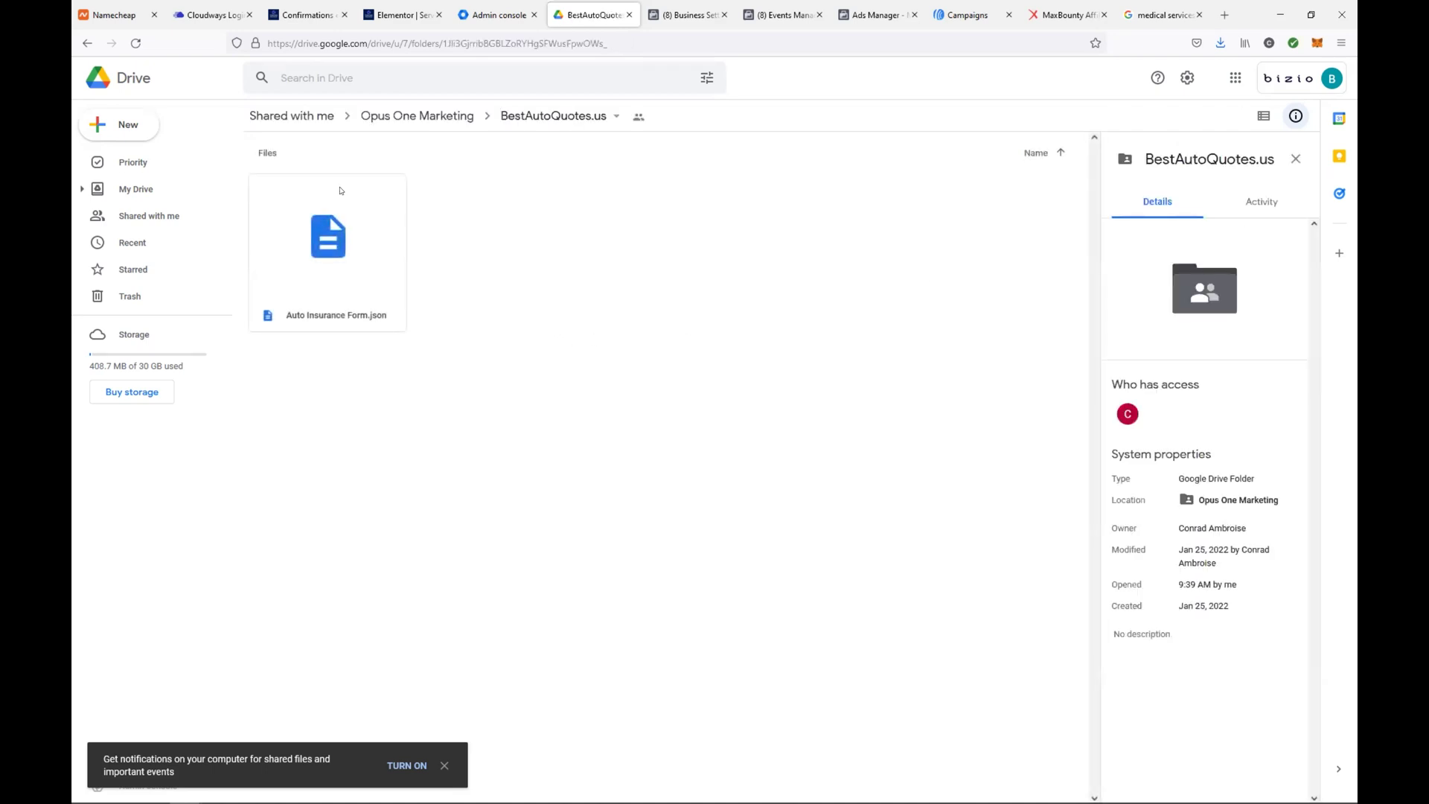
pyautogui.click(397, 116)
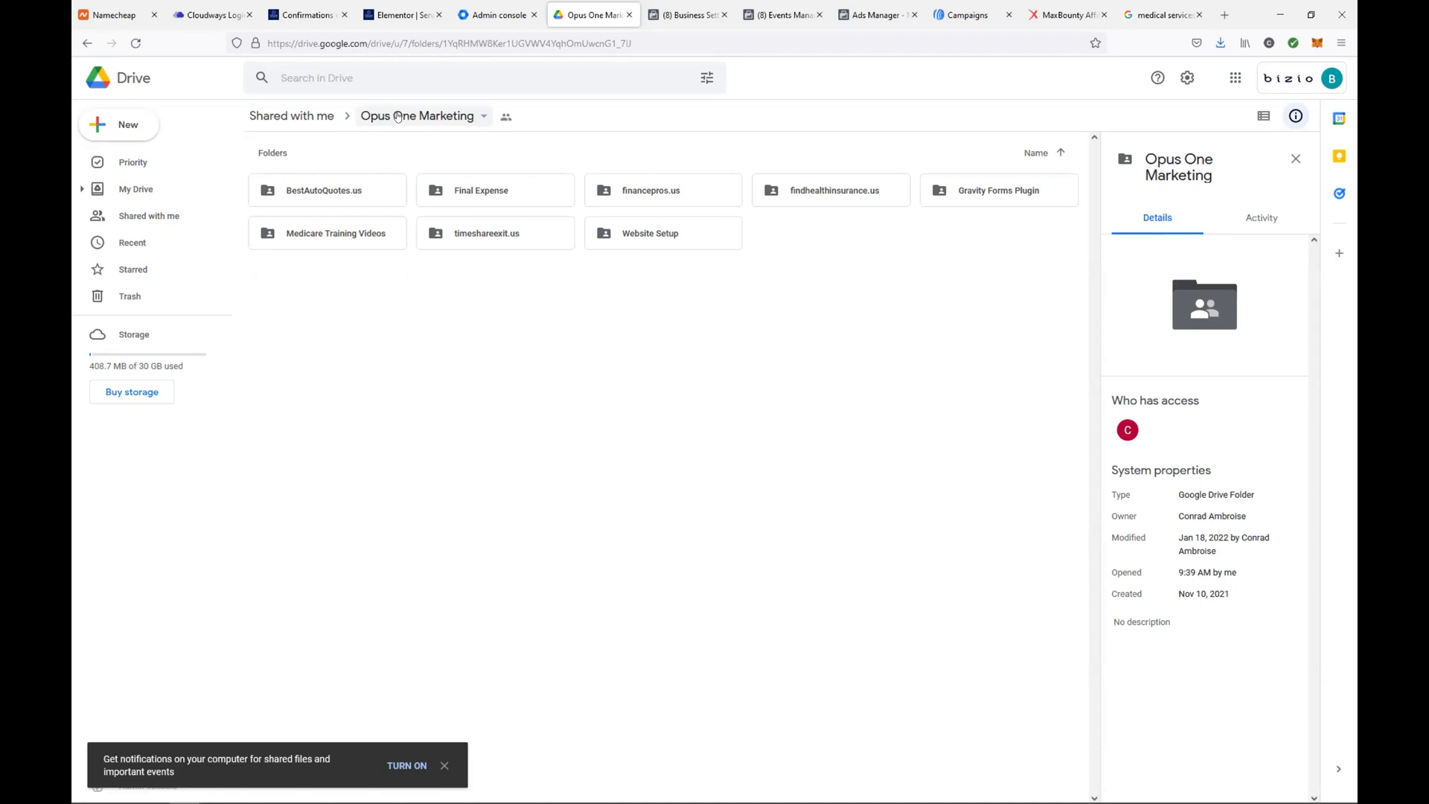
# Open the Medicare Training Videos folder inside the Opus One Marketing Drive folder
pyautogui.doubleClick(343, 226)
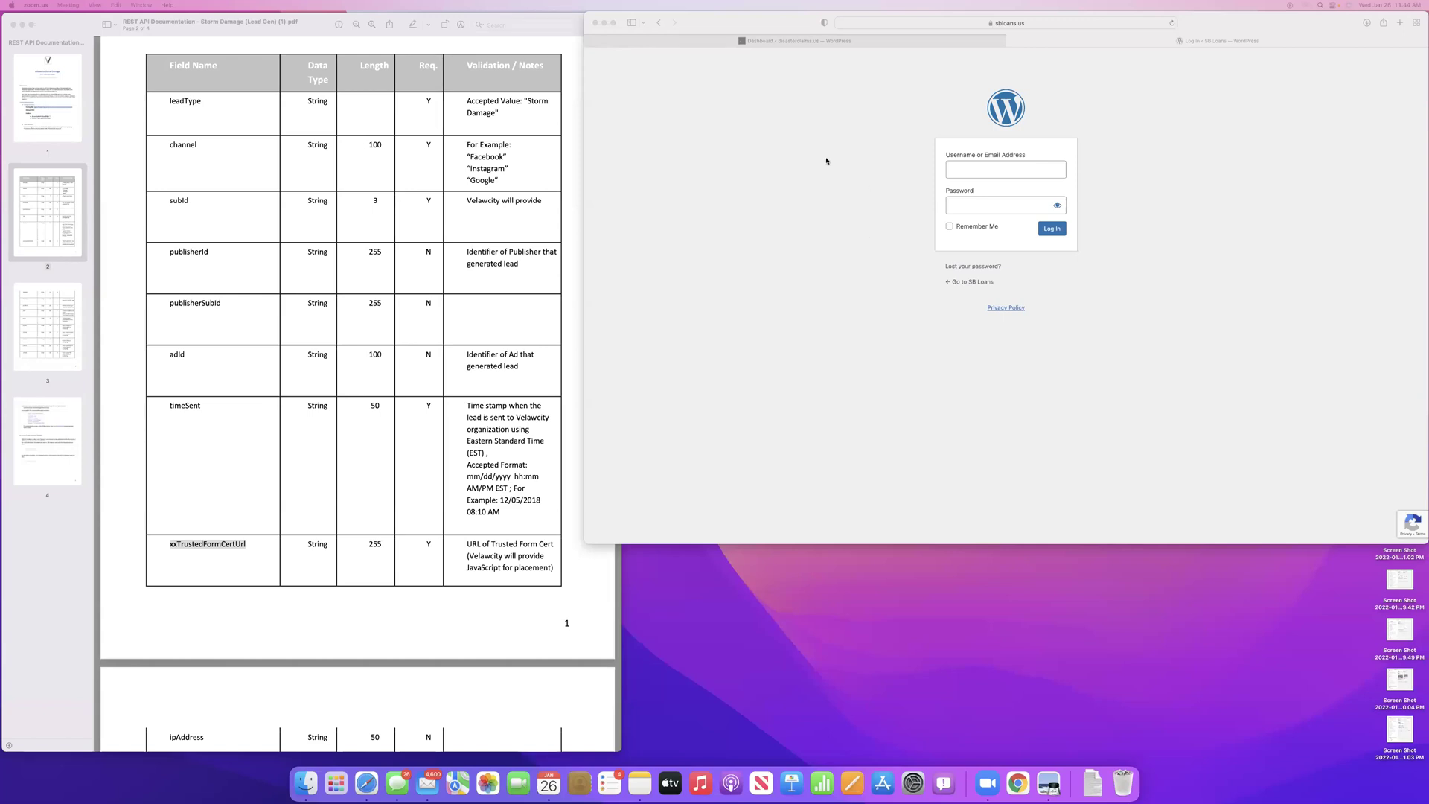
# Sign in to the SB Loans WordPress site using the saved login credentials
pyautogui.click(1051, 23)
pyautogui.click(1000, 169)
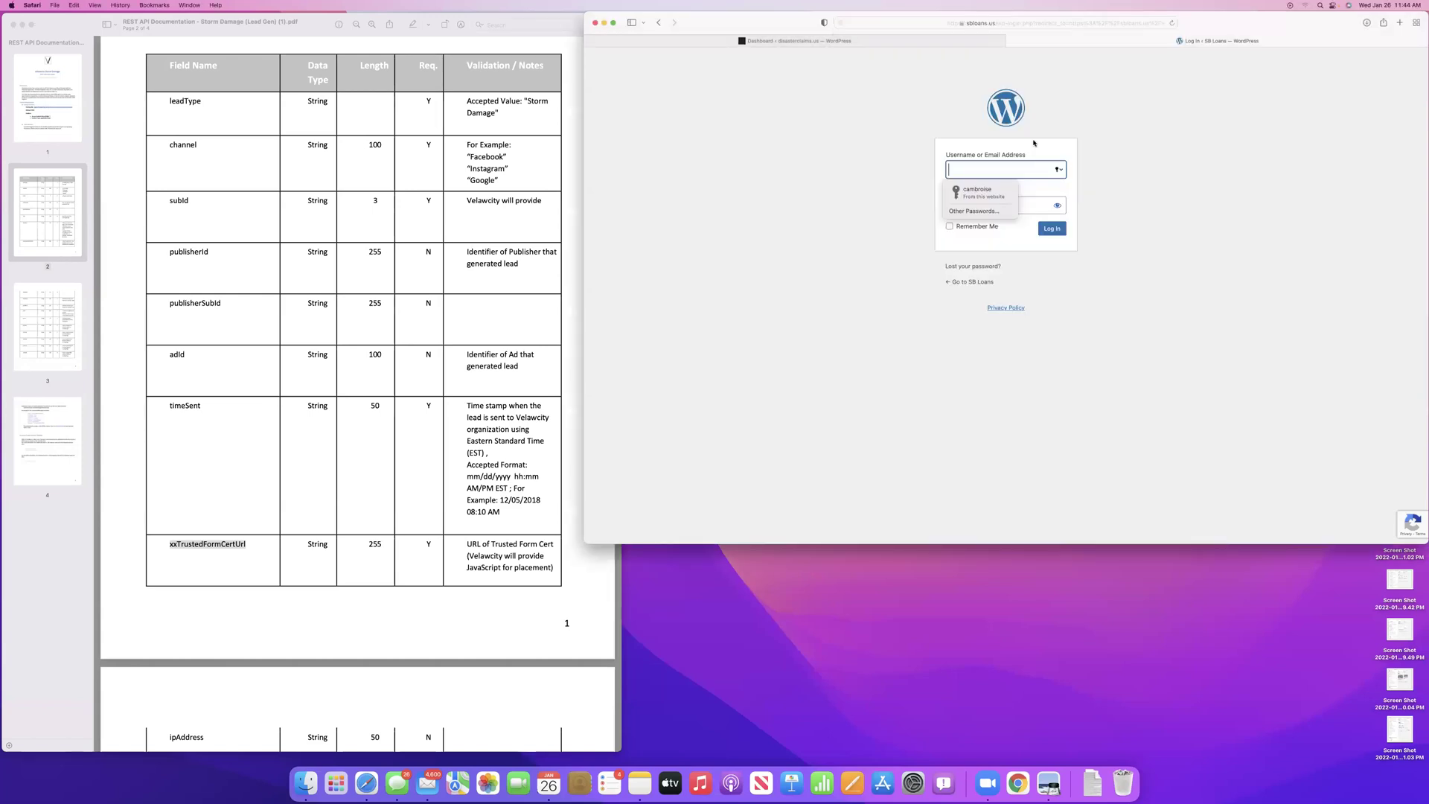
pyautogui.click(967, 193)
pyautogui.click(1059, 231)
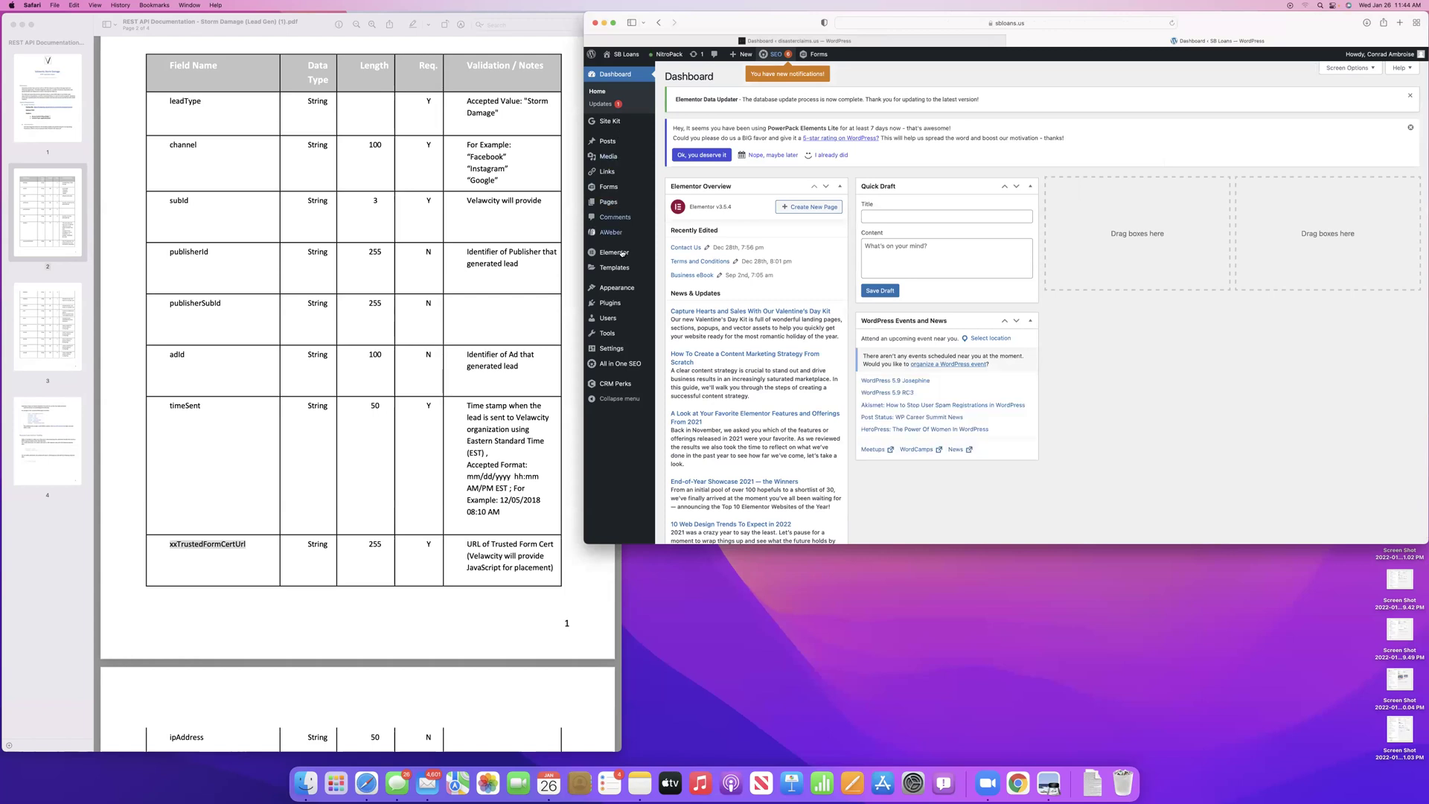
# Go to Installed Plugins and look through the list for CartFlows Pro
pyautogui.click(614, 308)
pyautogui.scroll(-10, 824, 293)
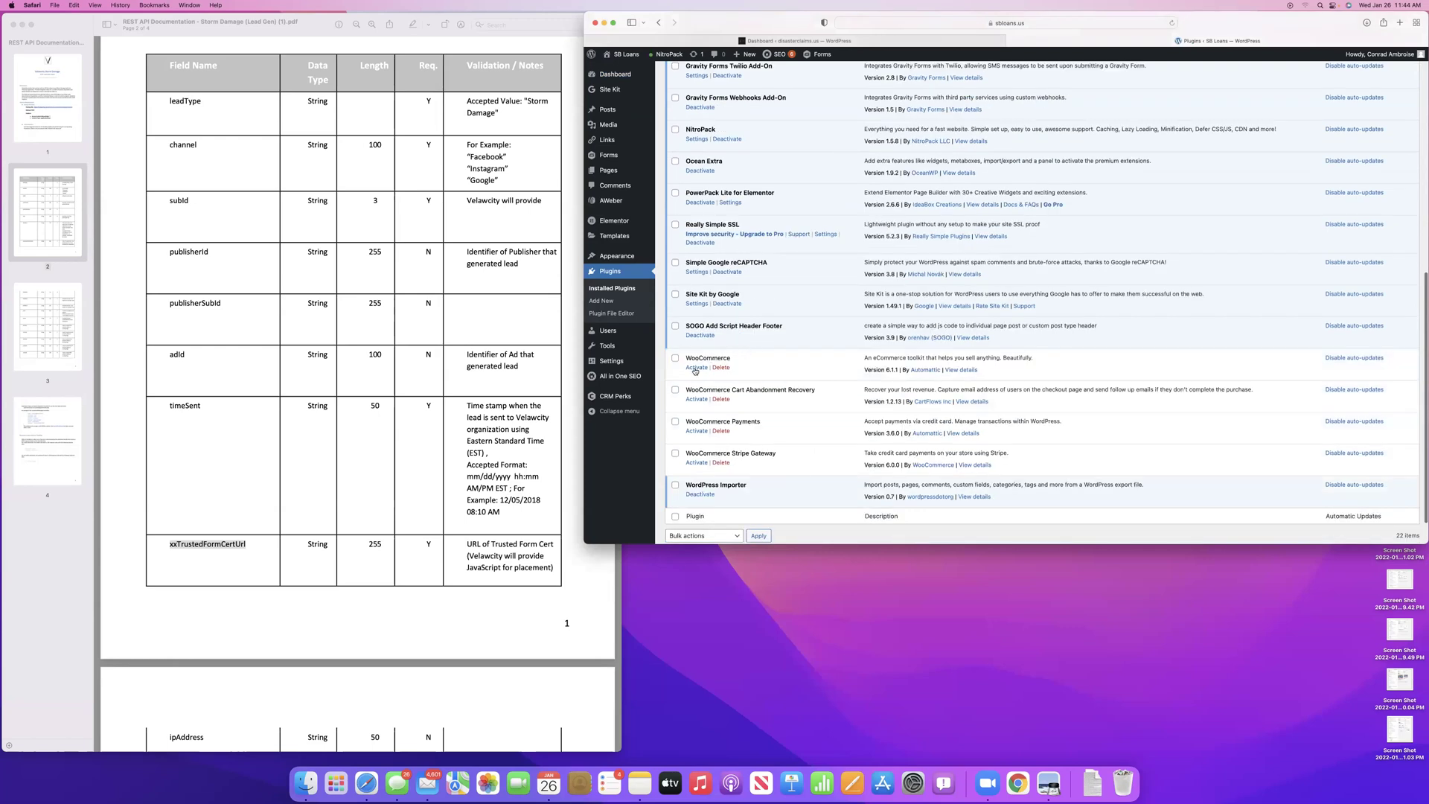
pyautogui.scroll(10, 695, 370)
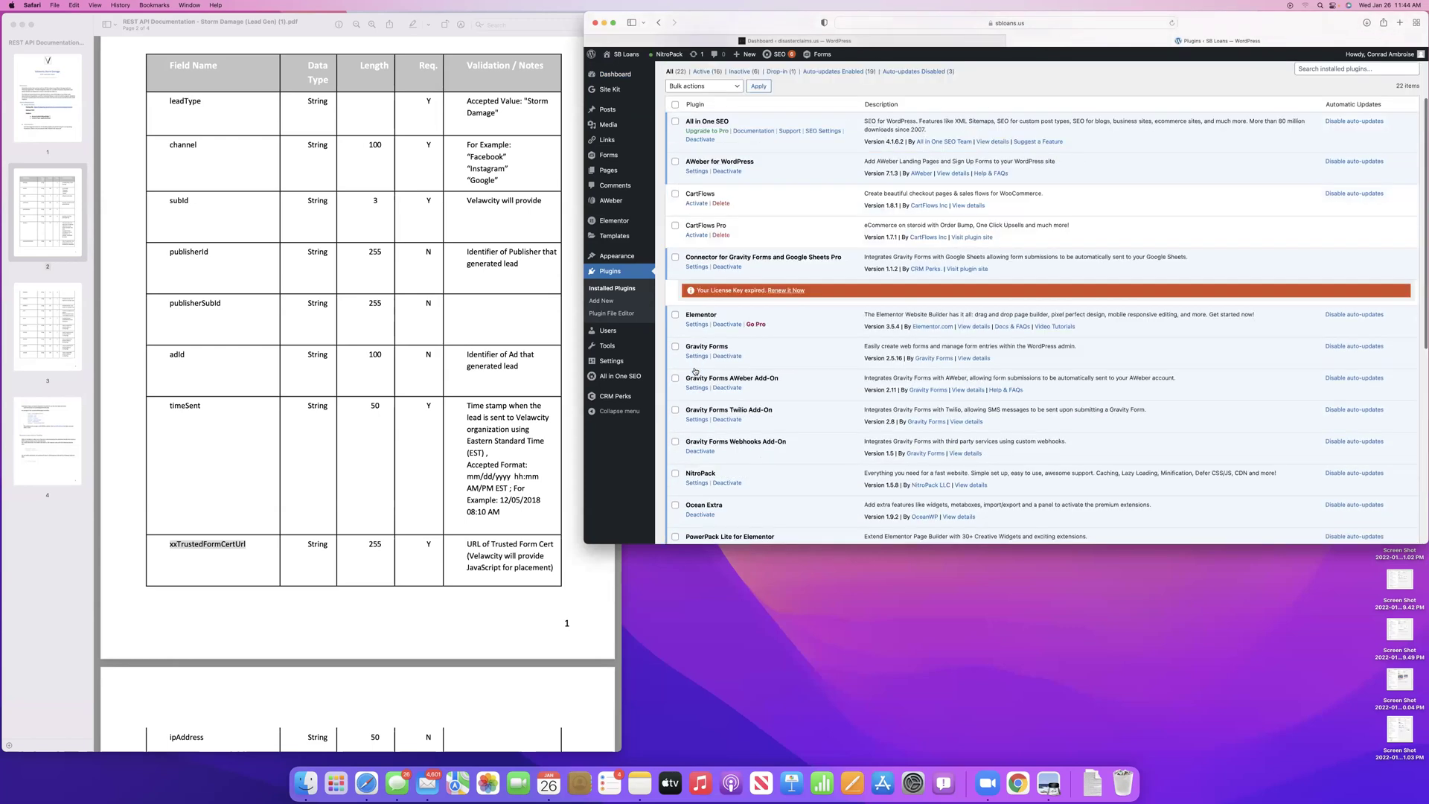
pyautogui.scroll(1, 694, 370)
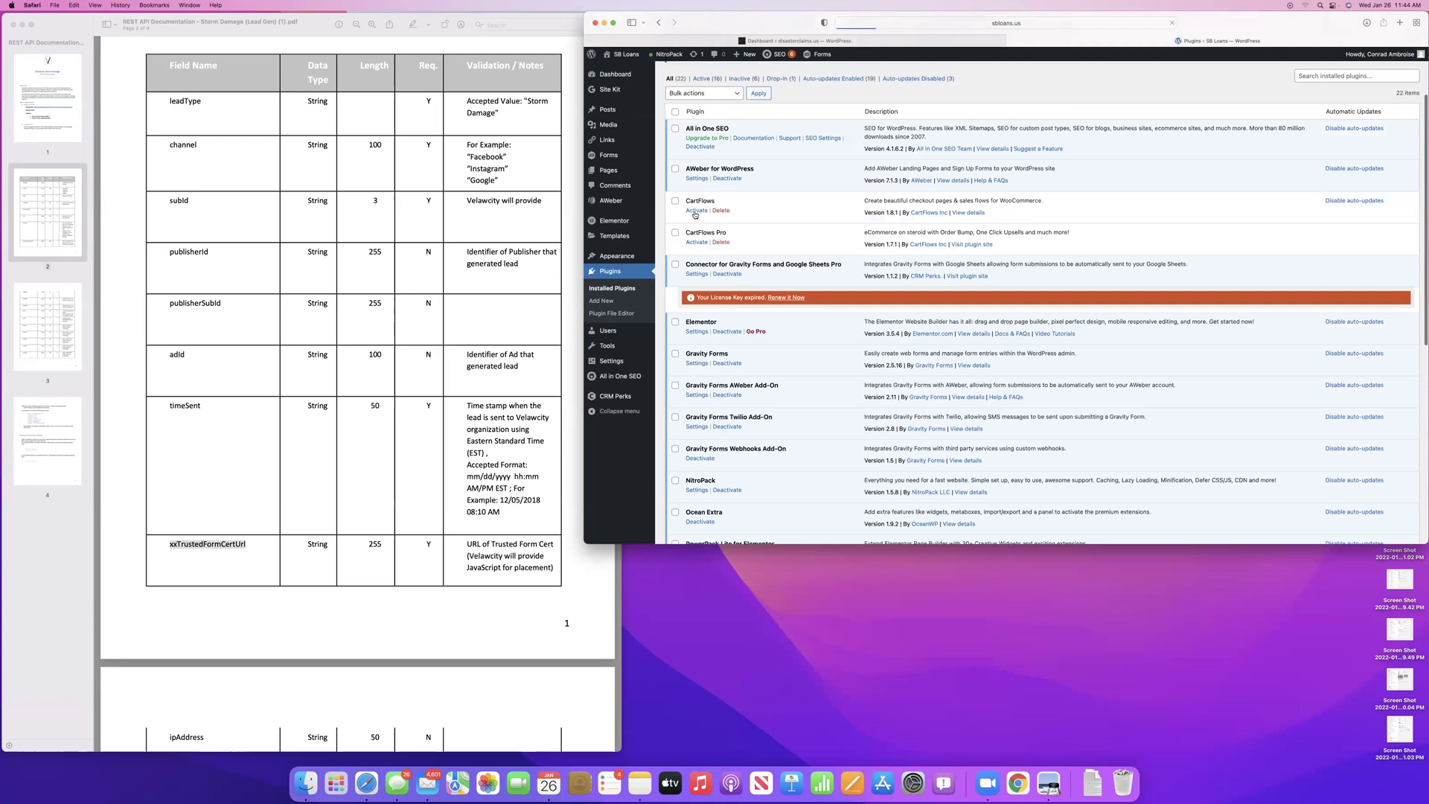
pyautogui.scroll(-5, 707, 219)
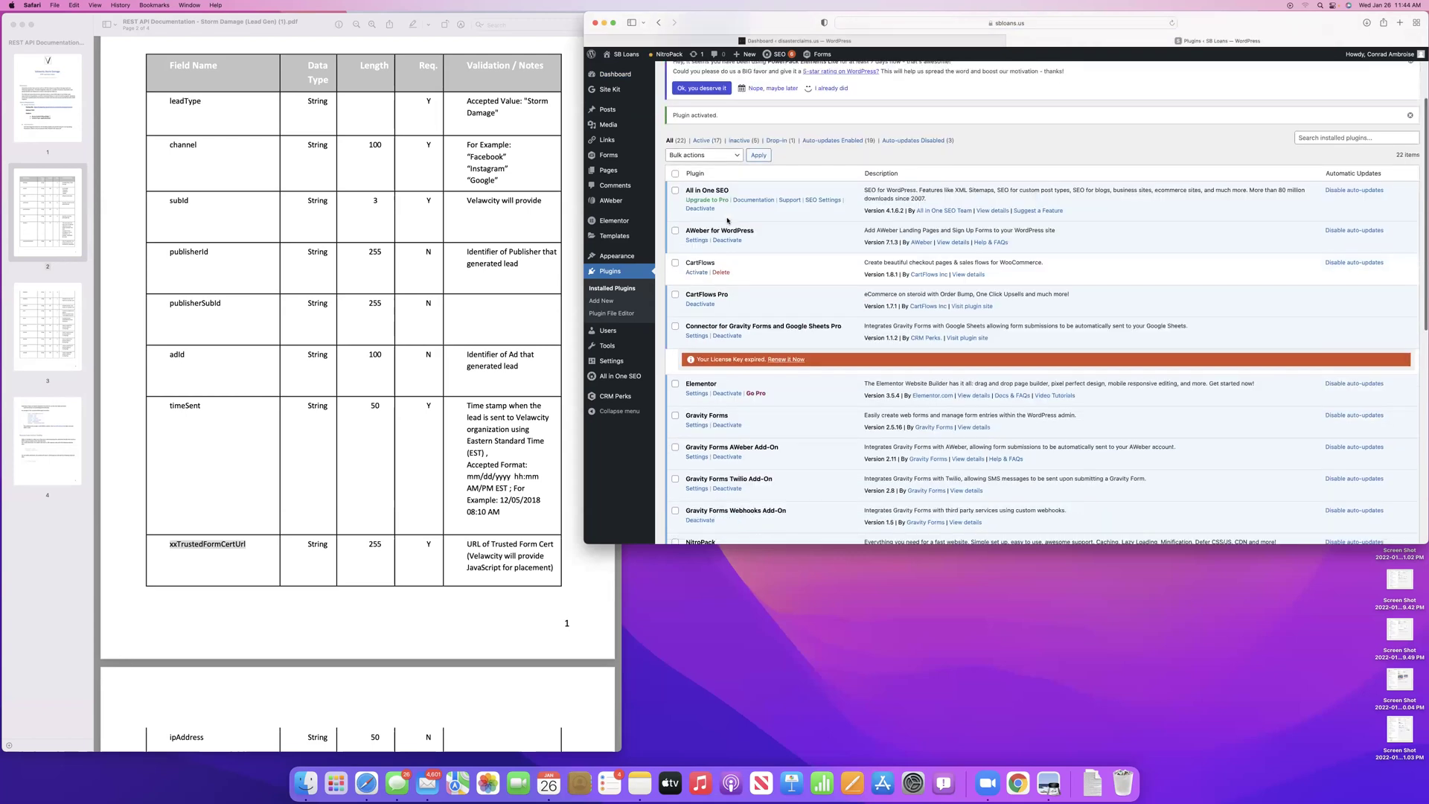
# Activate CartFlows and WooCommerce, confirming WooCommerce for the cart-abandonment add-on
pyautogui.click(698, 272)
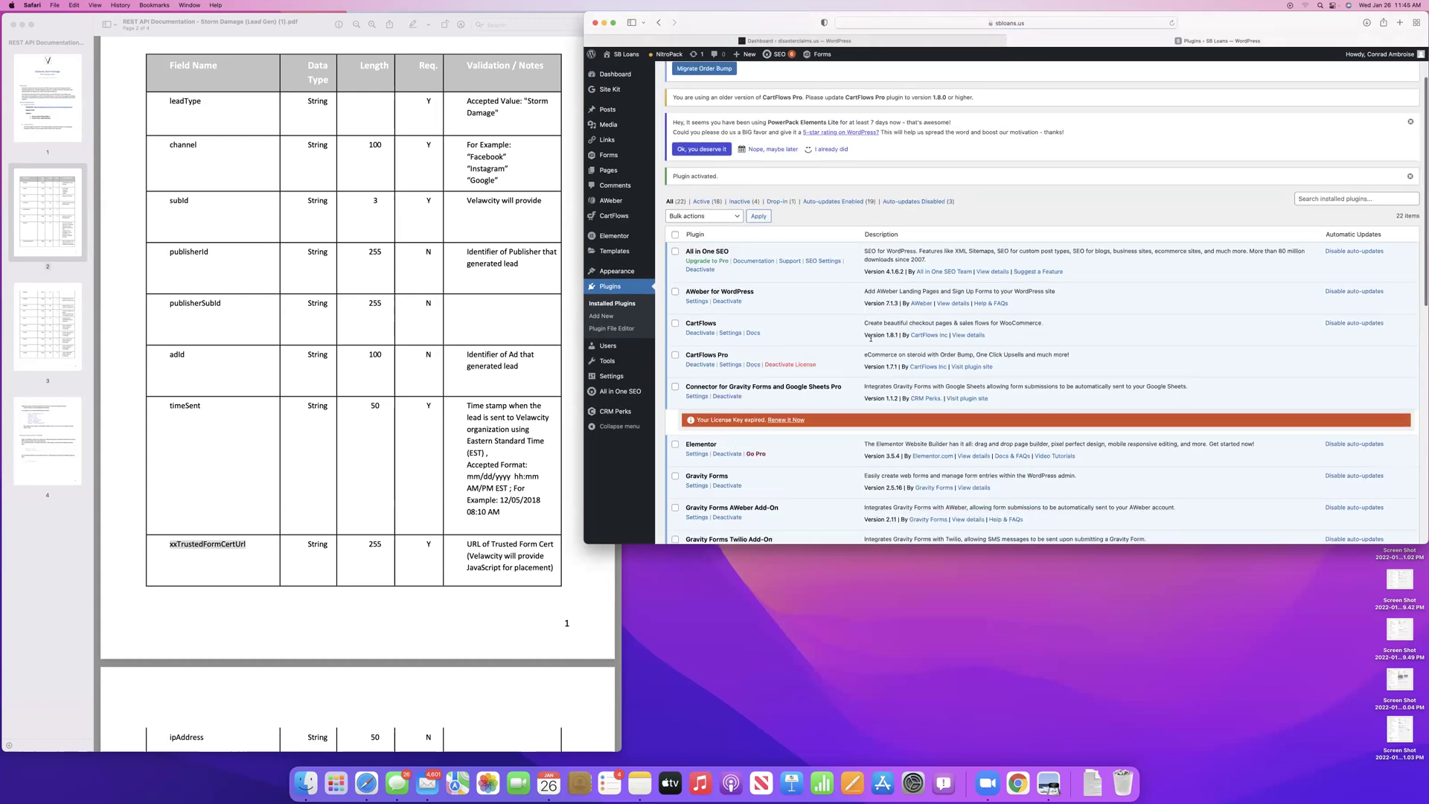
pyautogui.scroll(-10, 871, 338)
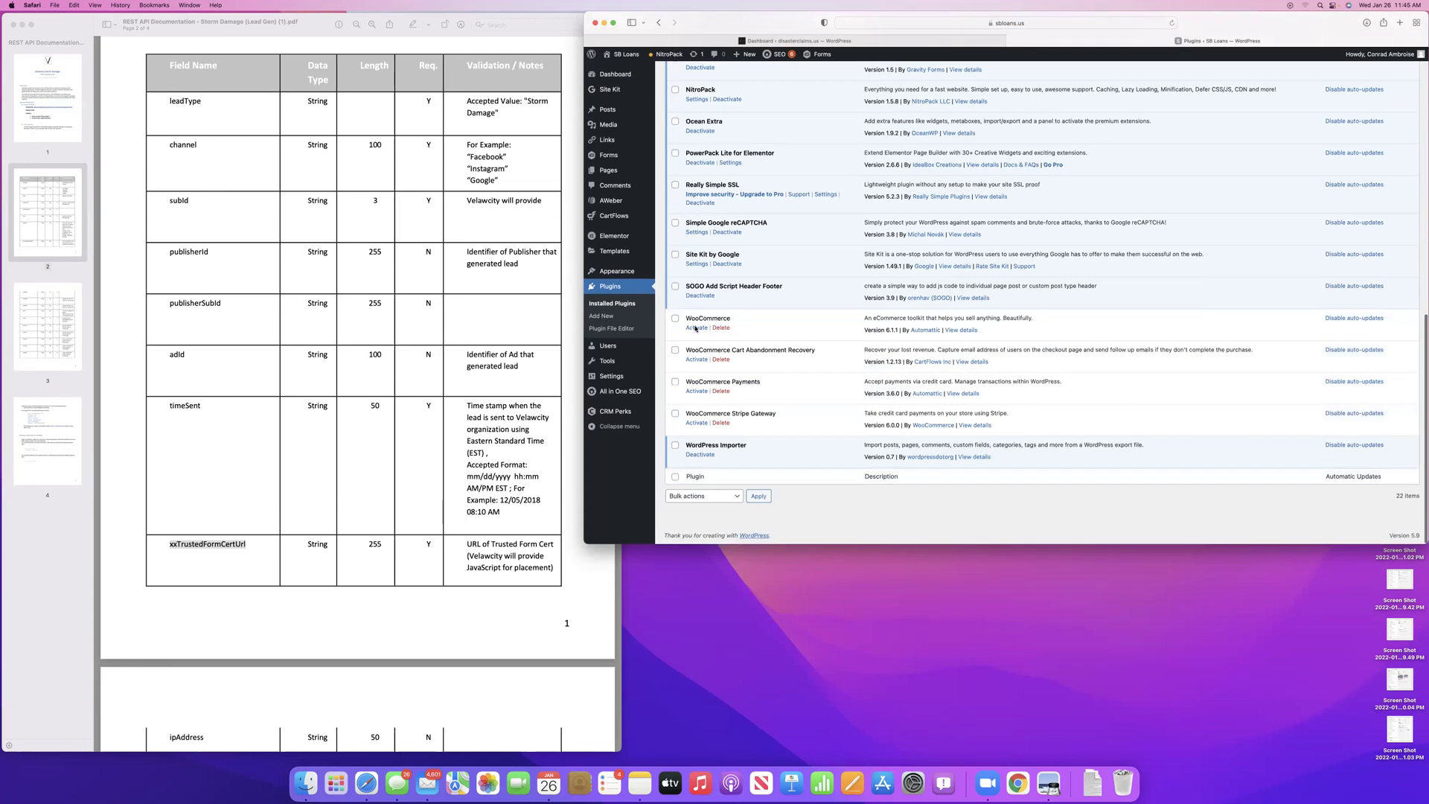
pyautogui.click(698, 328)
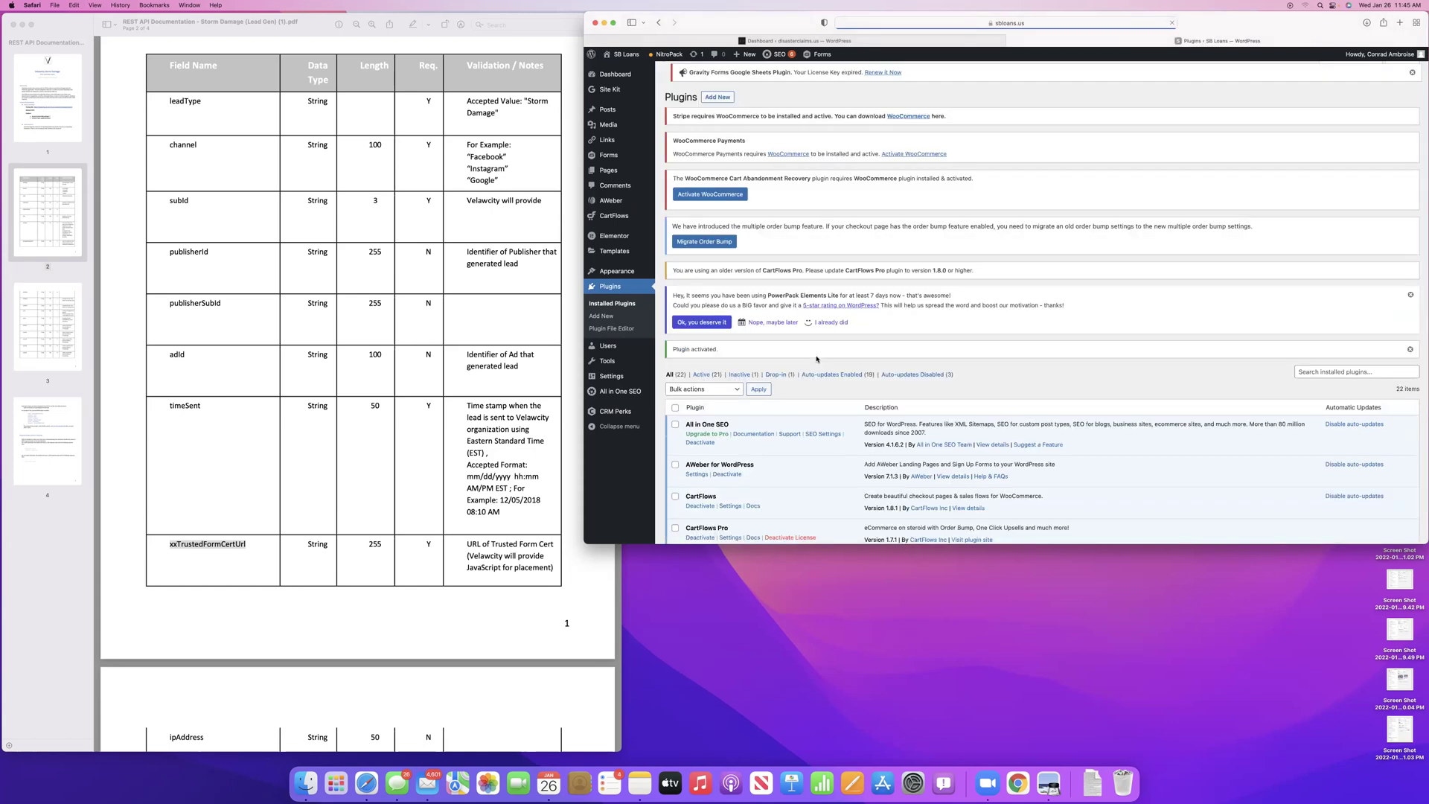
pyautogui.click(745, 198)
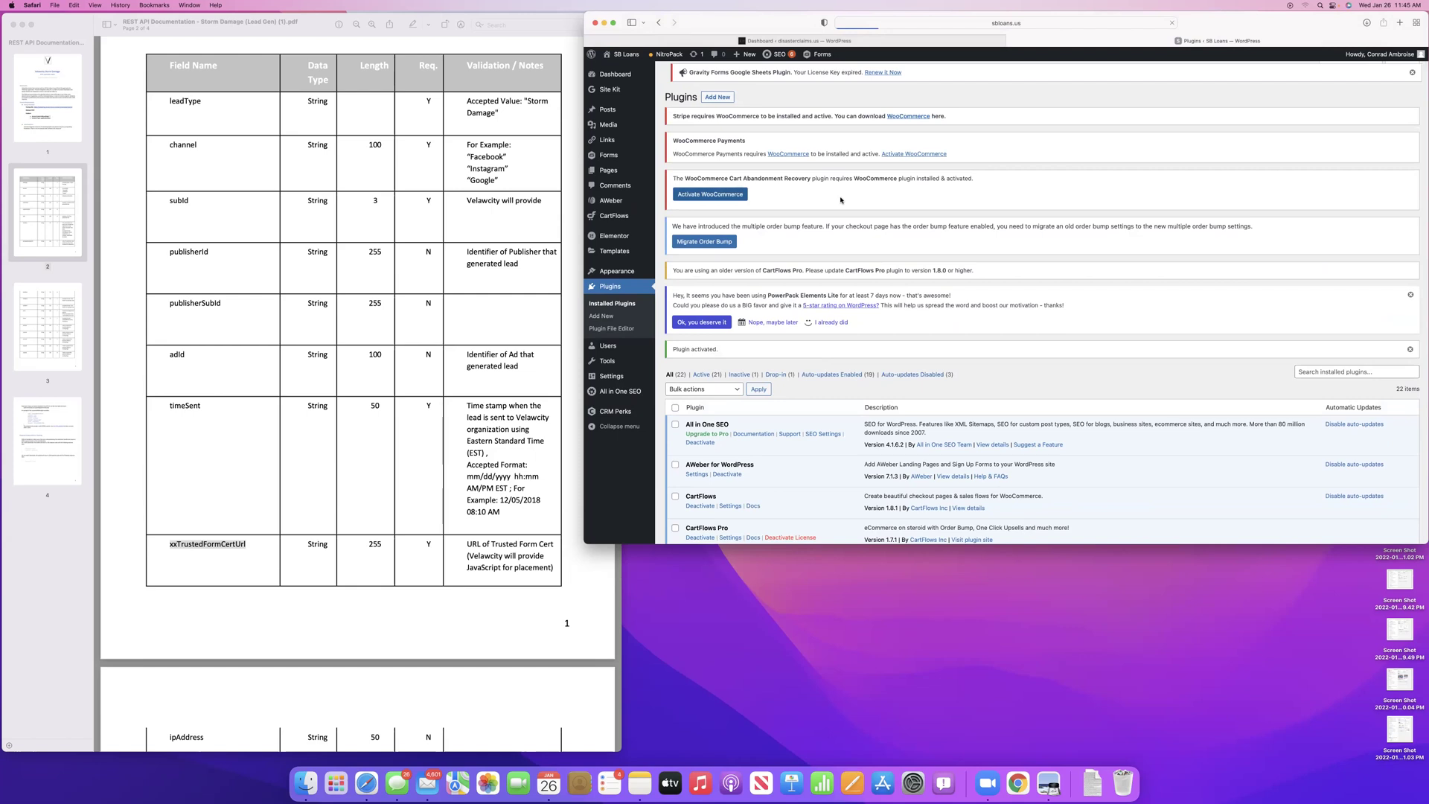
pyautogui.scroll(-3, 768, 462)
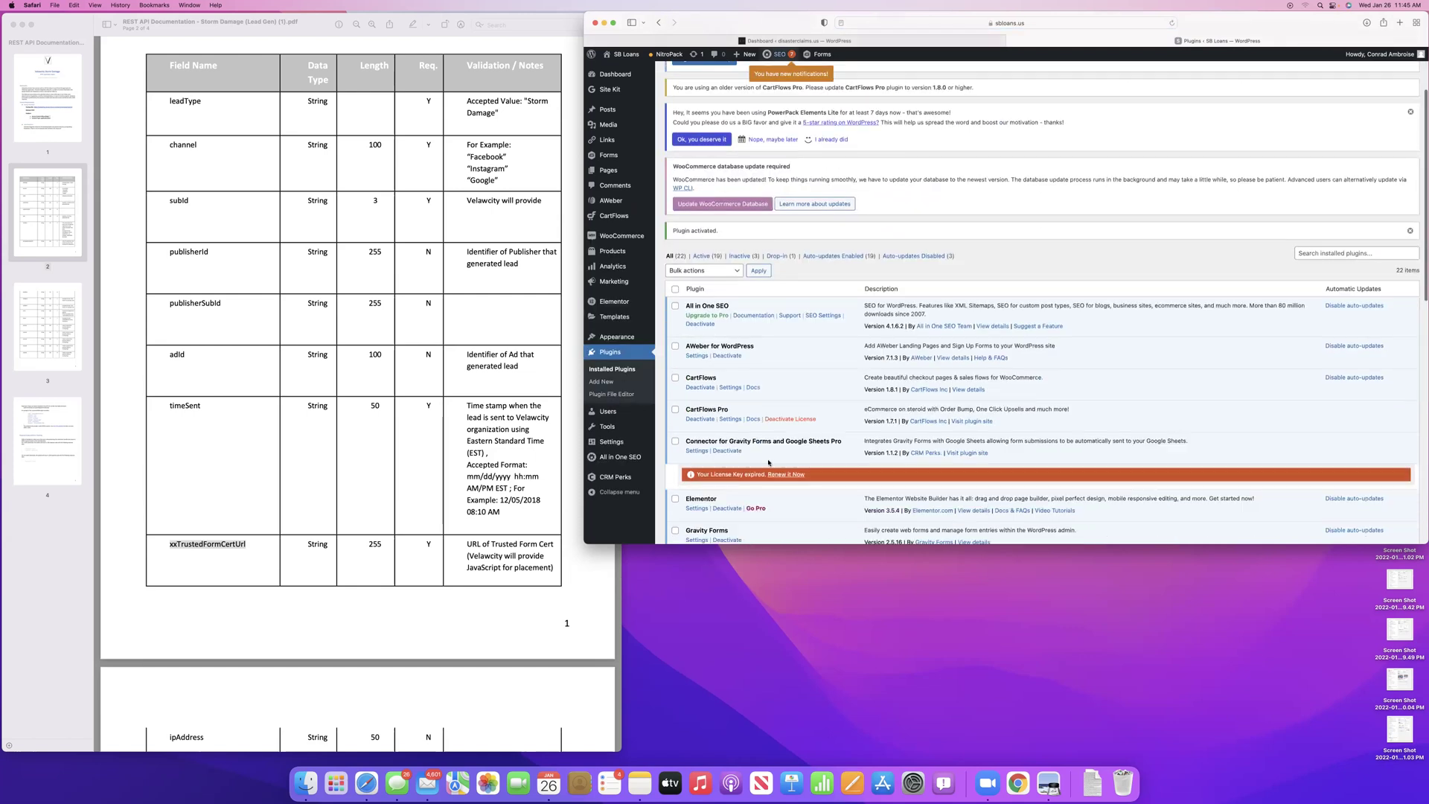
pyautogui.scroll(-8, 754, 459)
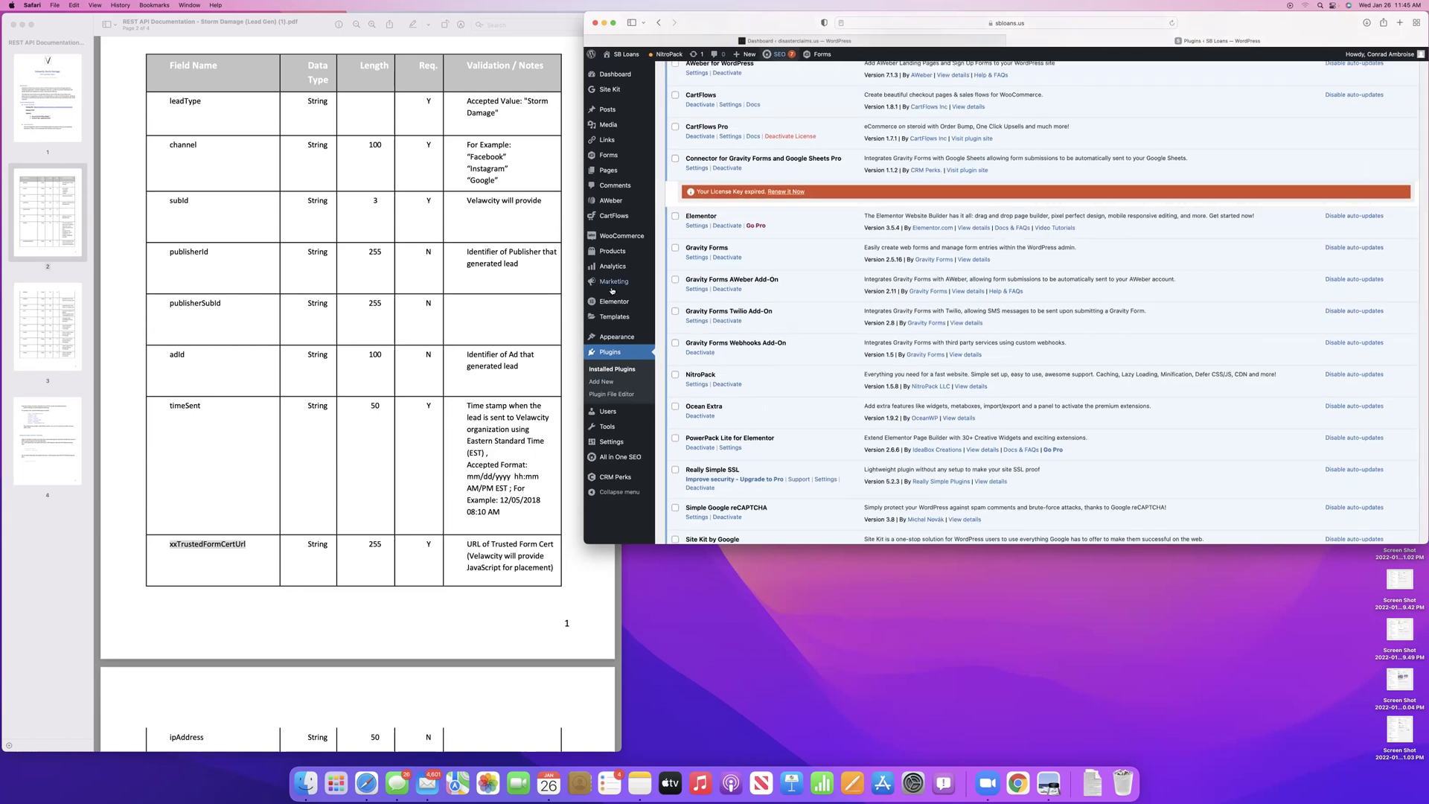
pyautogui.scroll(10, 841, 237)
pyautogui.scroll(2, 840, 238)
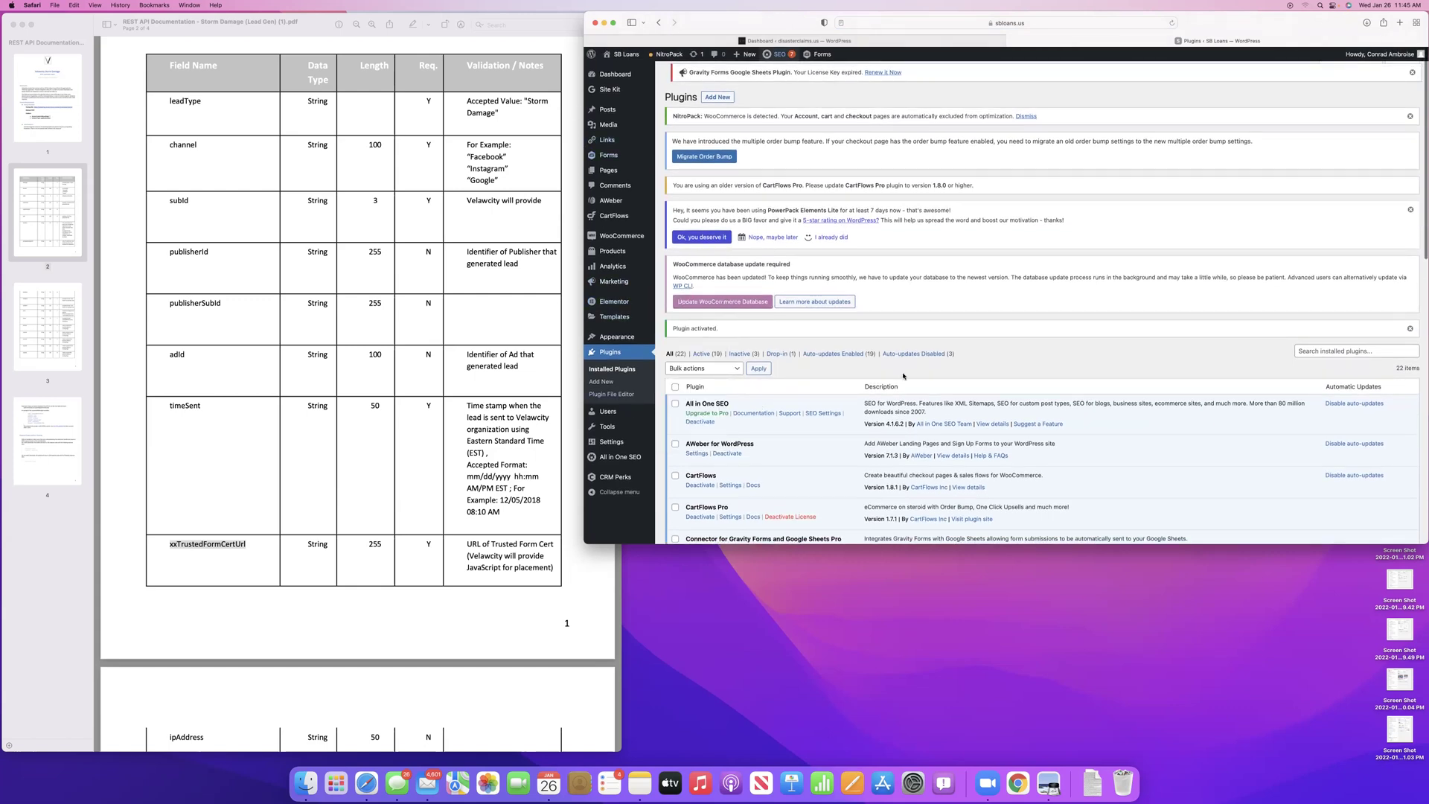
pyautogui.scroll(-3, 774, 497)
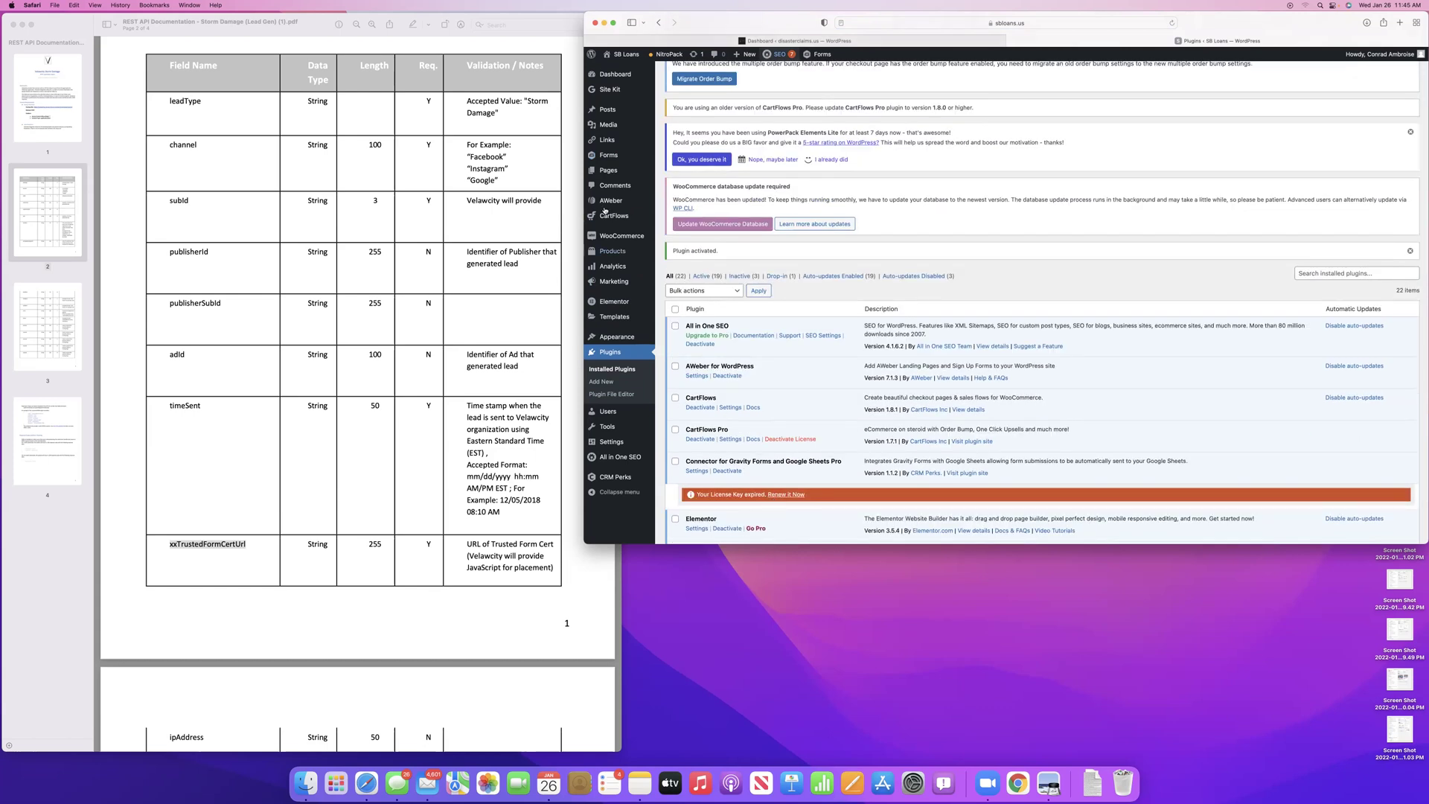
# Open the Credit Builder funnel under CartFlows Flows and inspect its Credit Builder checkout step
pyautogui.moveTo(611, 237)
pyautogui.click(610, 215)
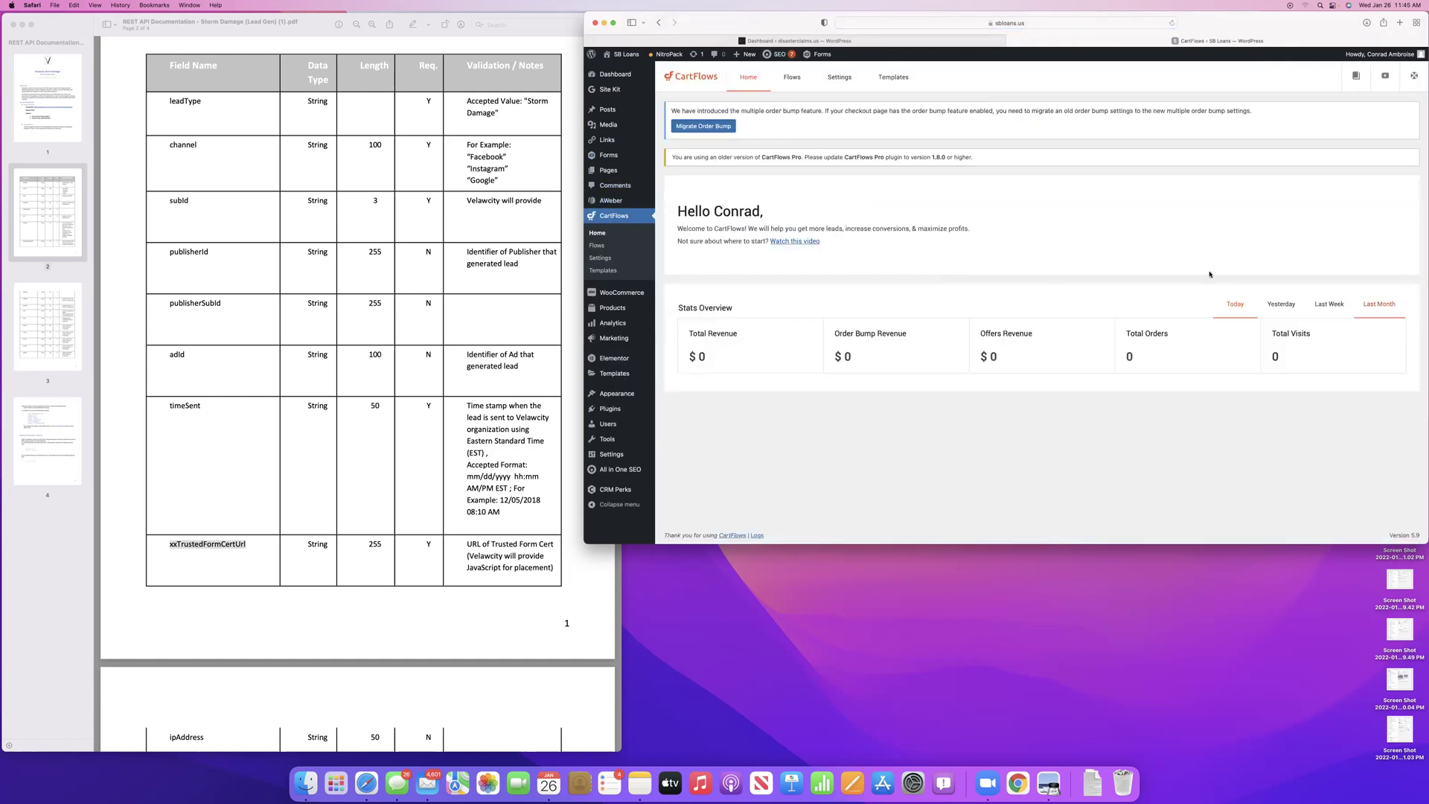
pyautogui.click(793, 79)
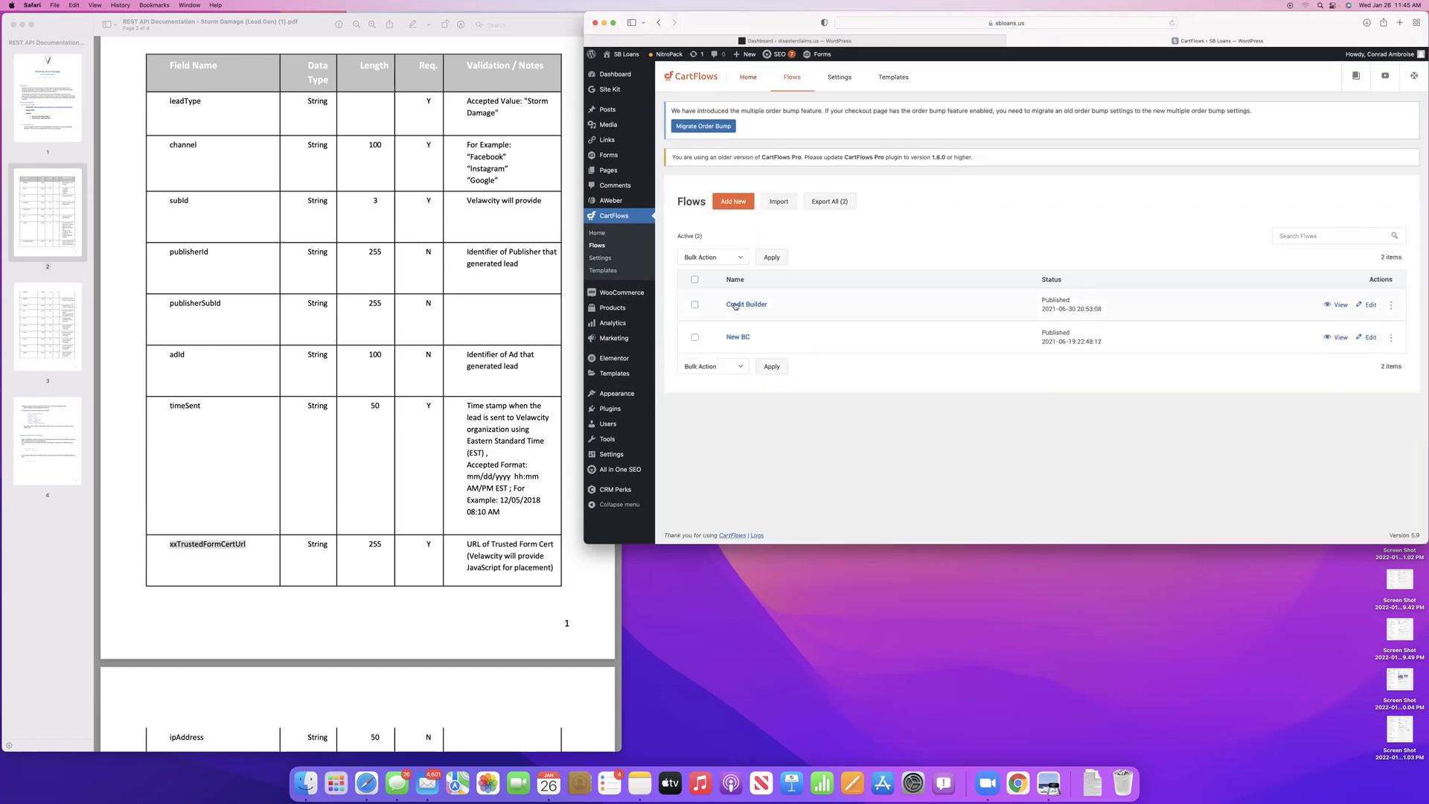
pyautogui.click(755, 305)
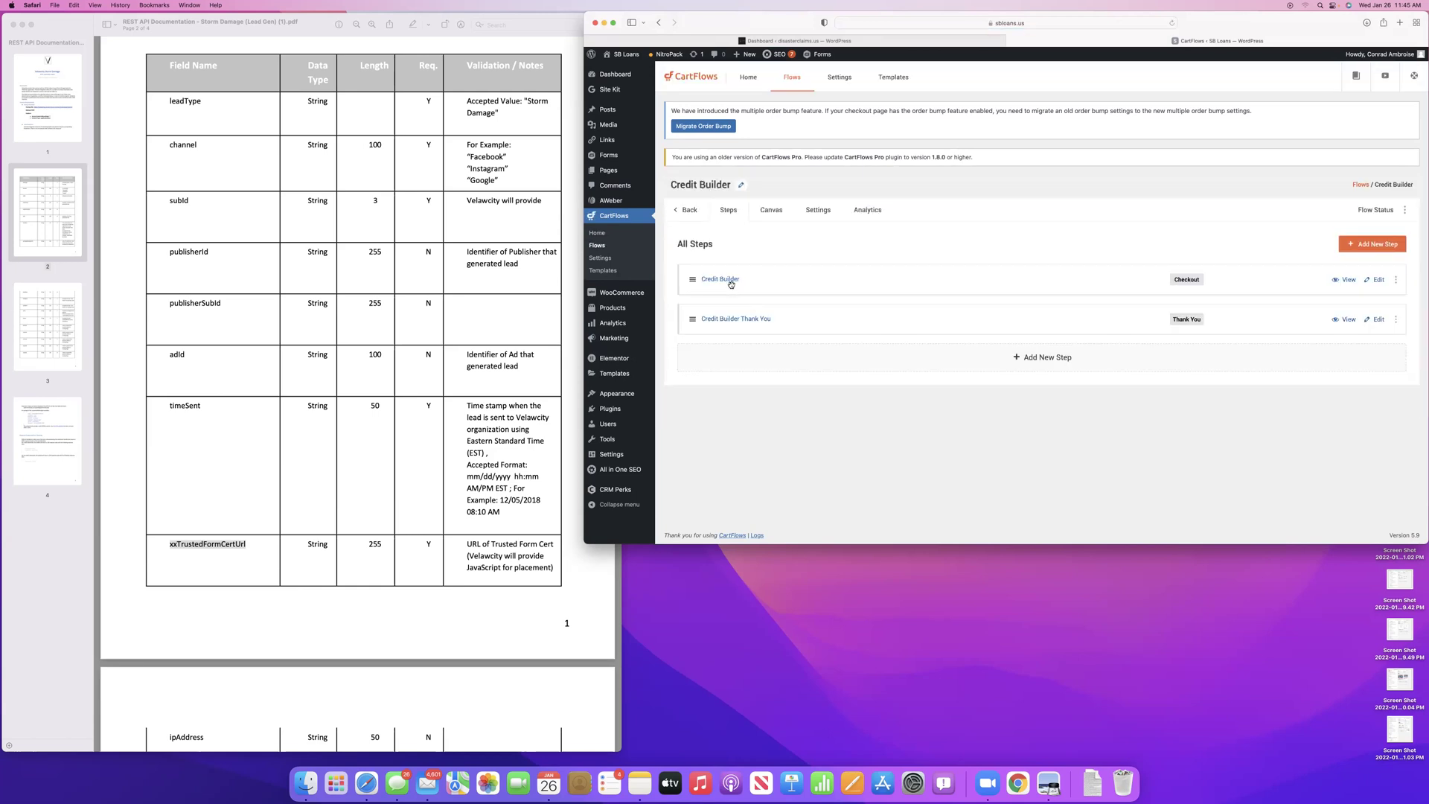
pyautogui.click(718, 280)
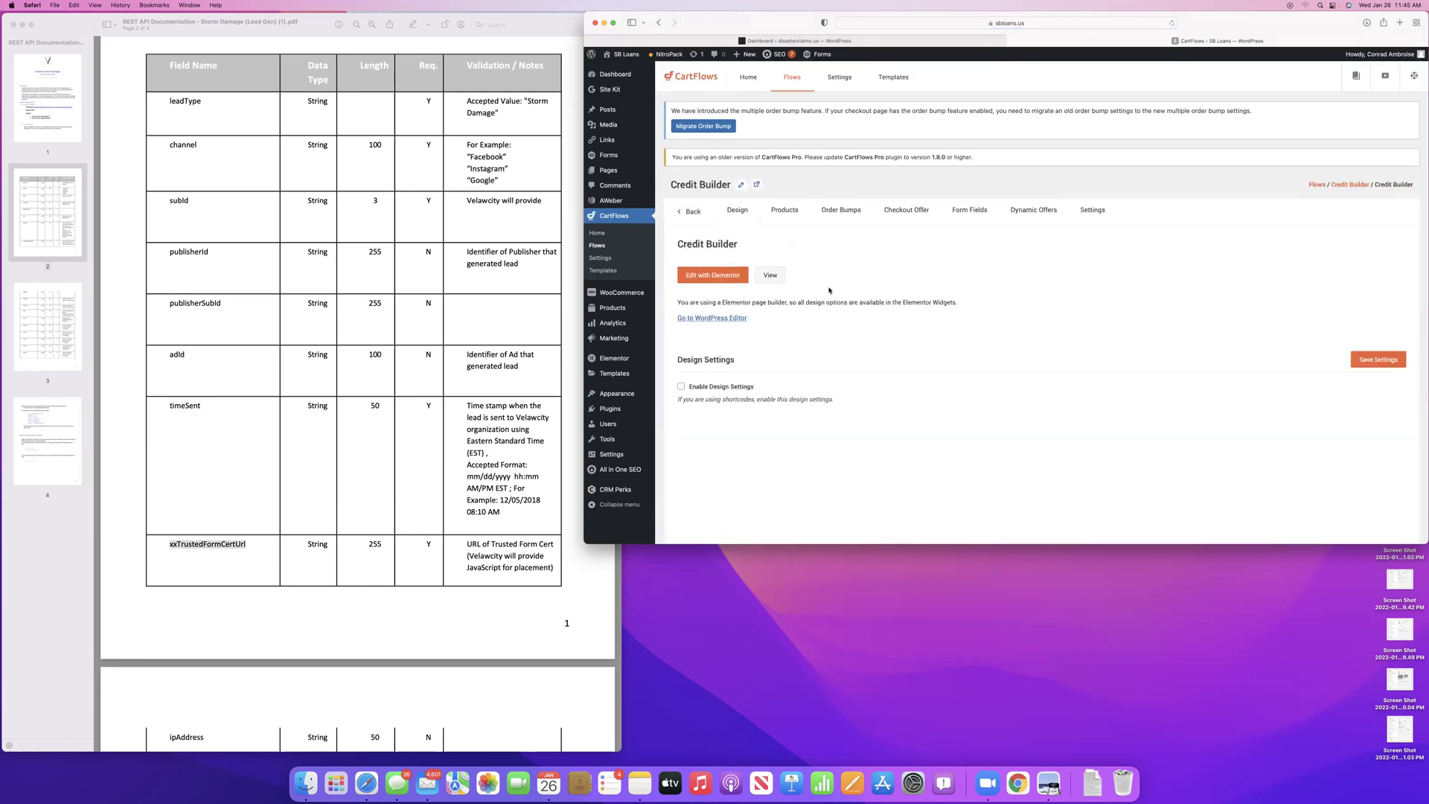
# Return to the Flows list and open the New BC funnel showing its four steps
pyautogui.hscroll(-5, 769, 233)
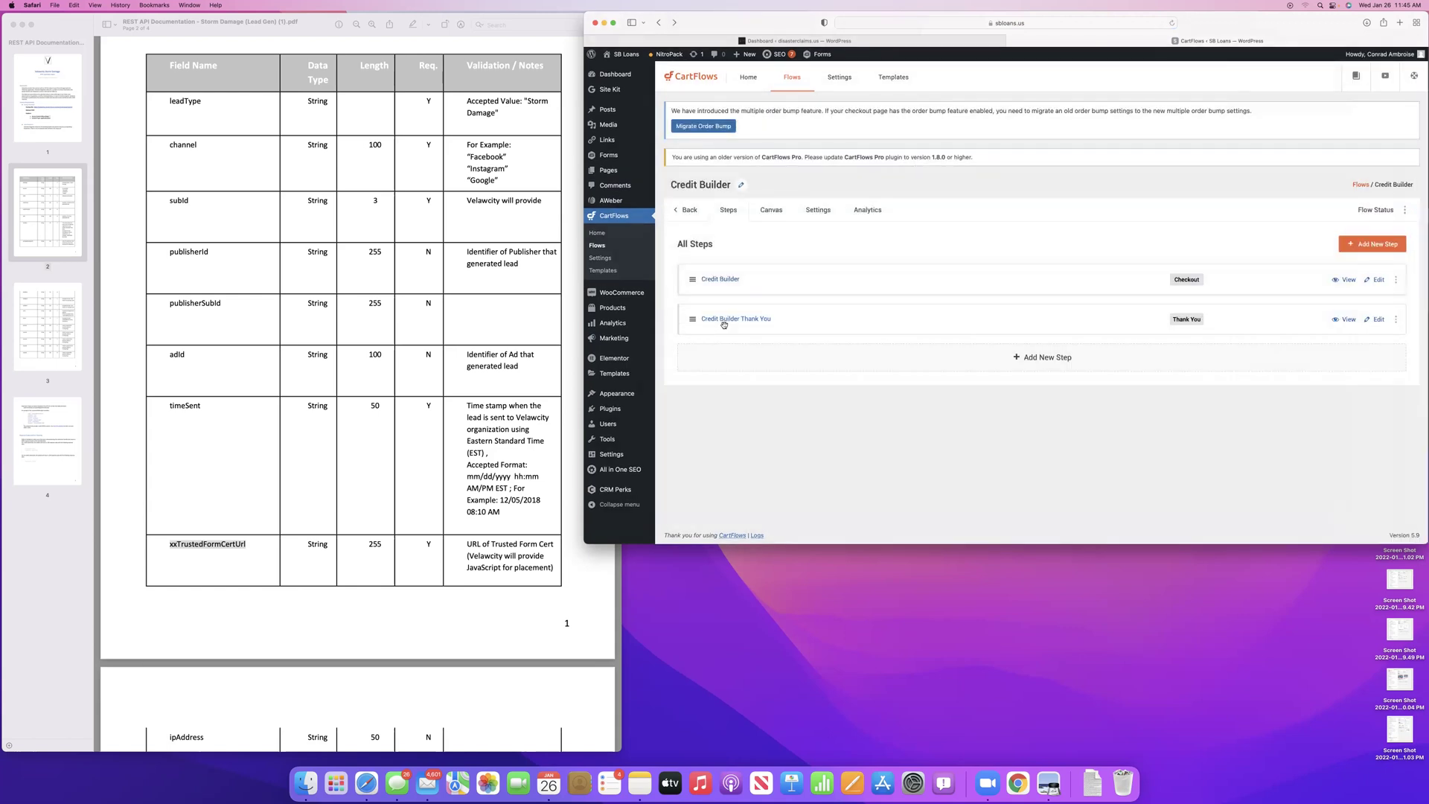
pyautogui.click(683, 211)
pyautogui.click(735, 337)
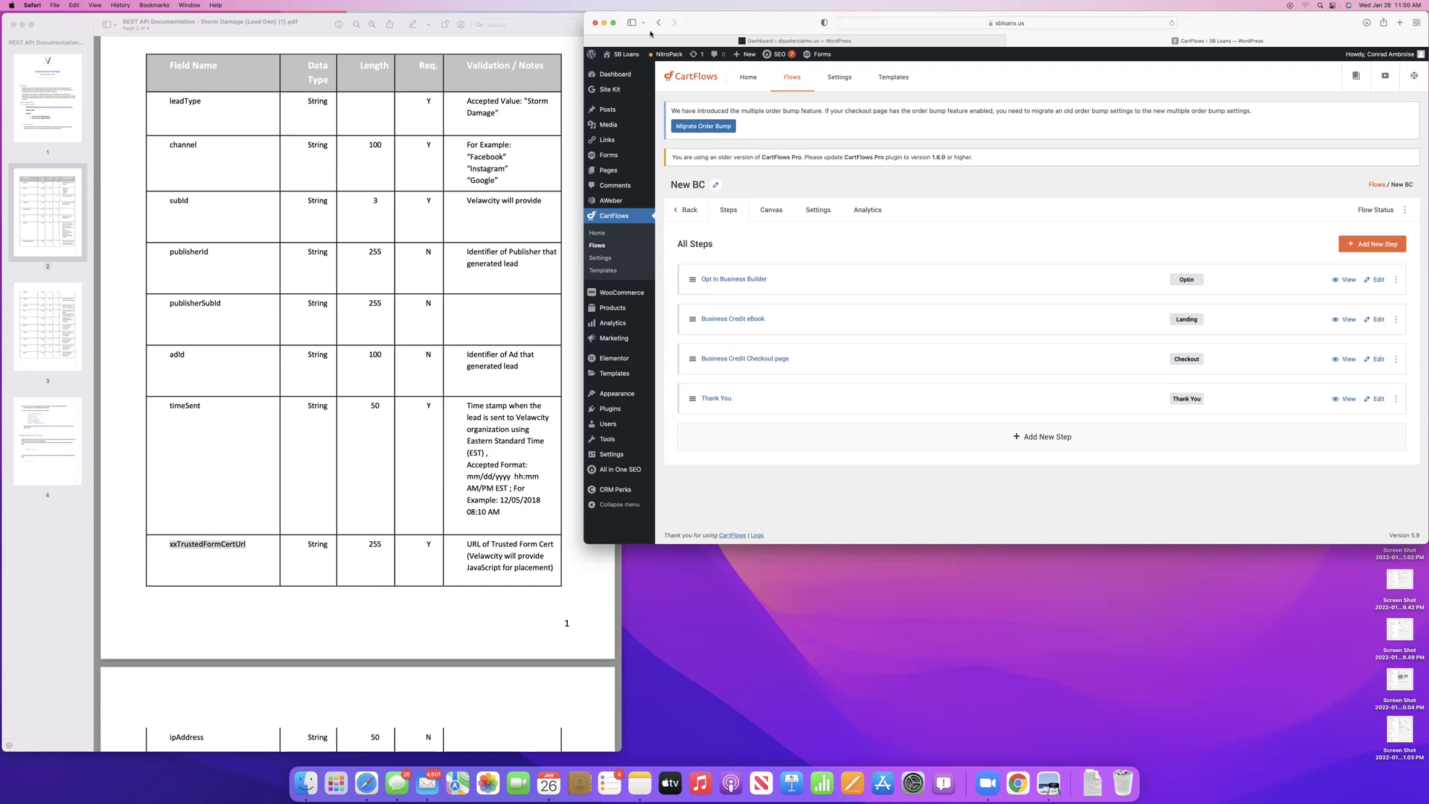
# Open the Loan Broker Network site in a new tab and log in to the partner portal
pyautogui.press('super+t')
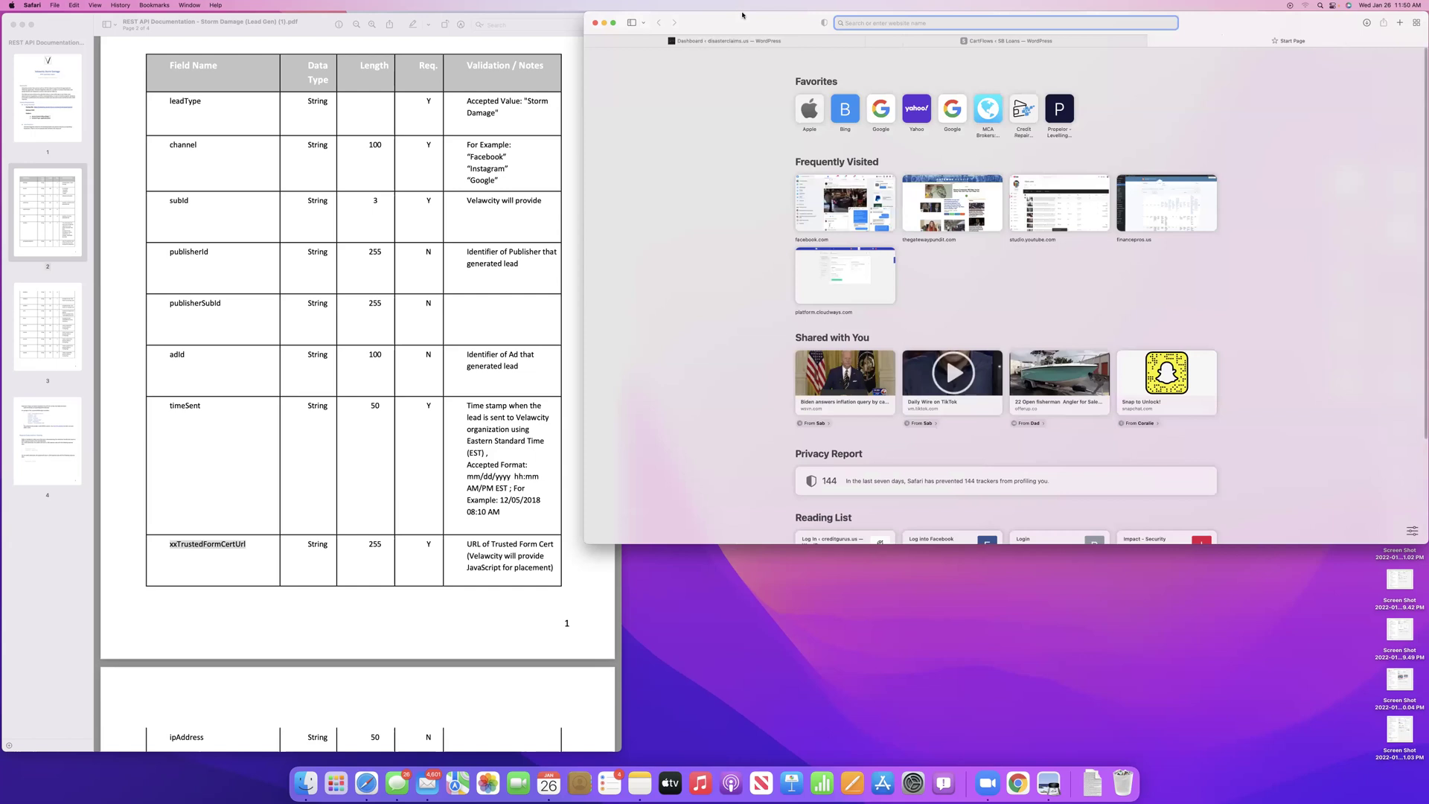
pyautogui.press('Escape')
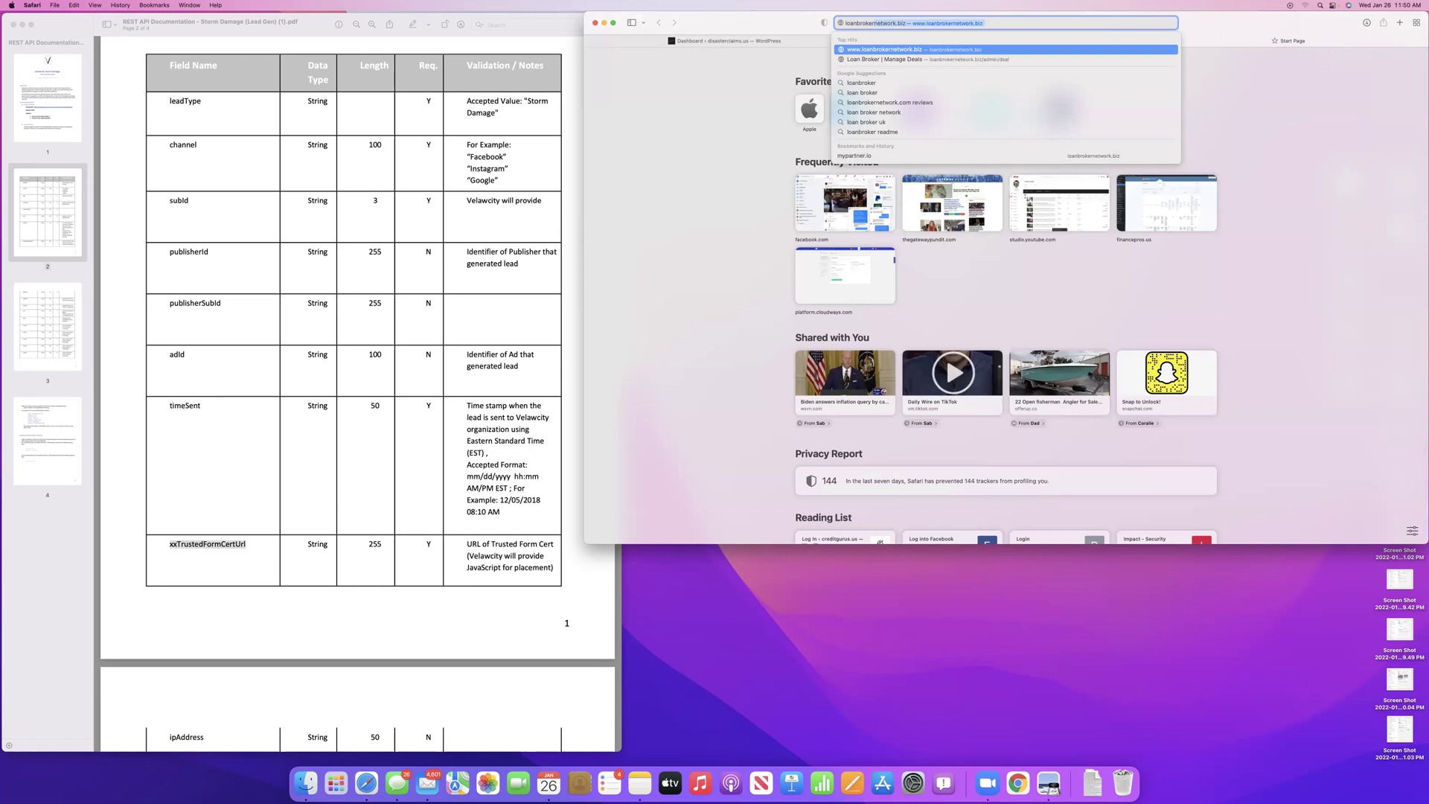
pyautogui.press('Return')
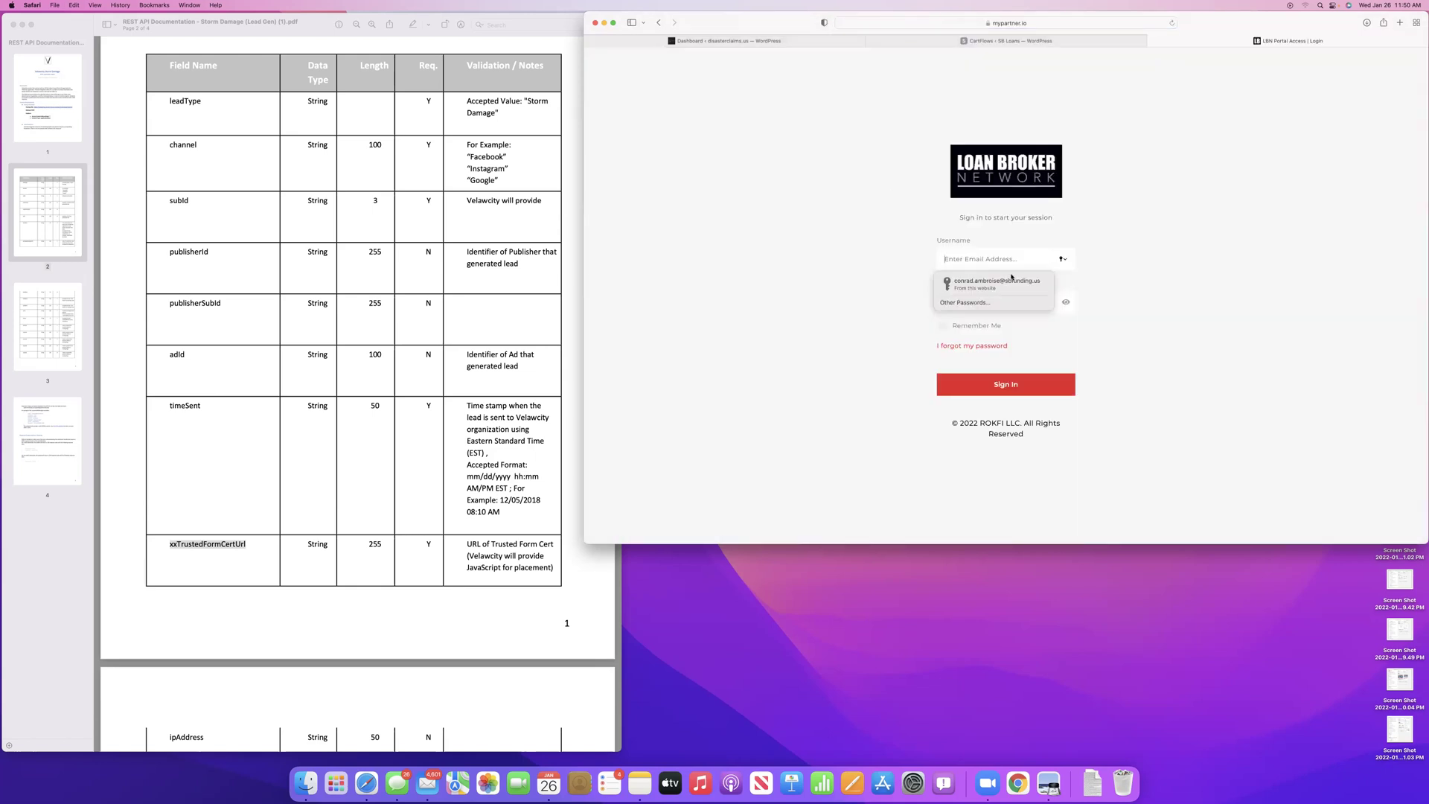
pyautogui.click(1011, 280)
pyautogui.press('Return')
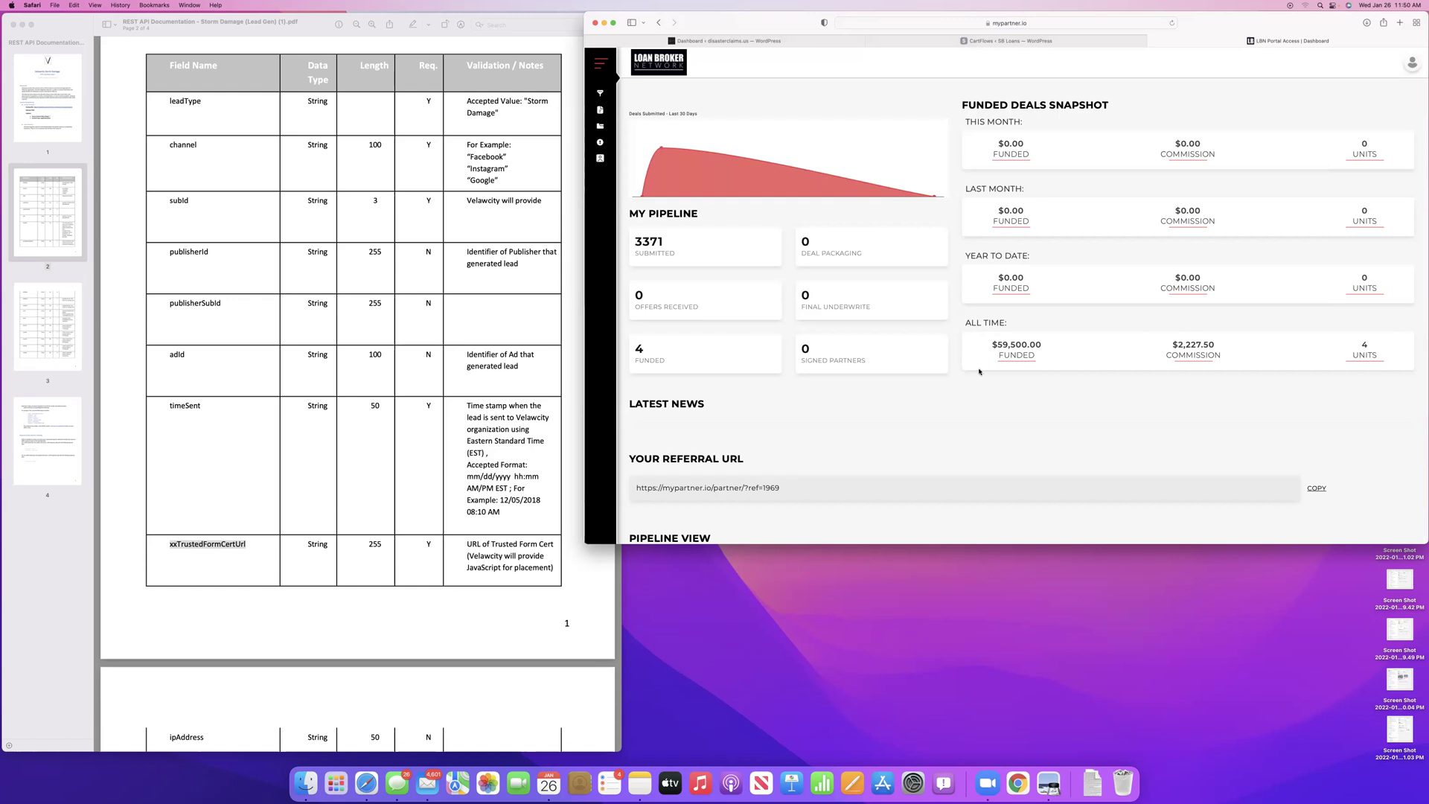
# Page the Pipeline View deals forward to entries 41–50
pyautogui.scroll(-5, 979, 372)
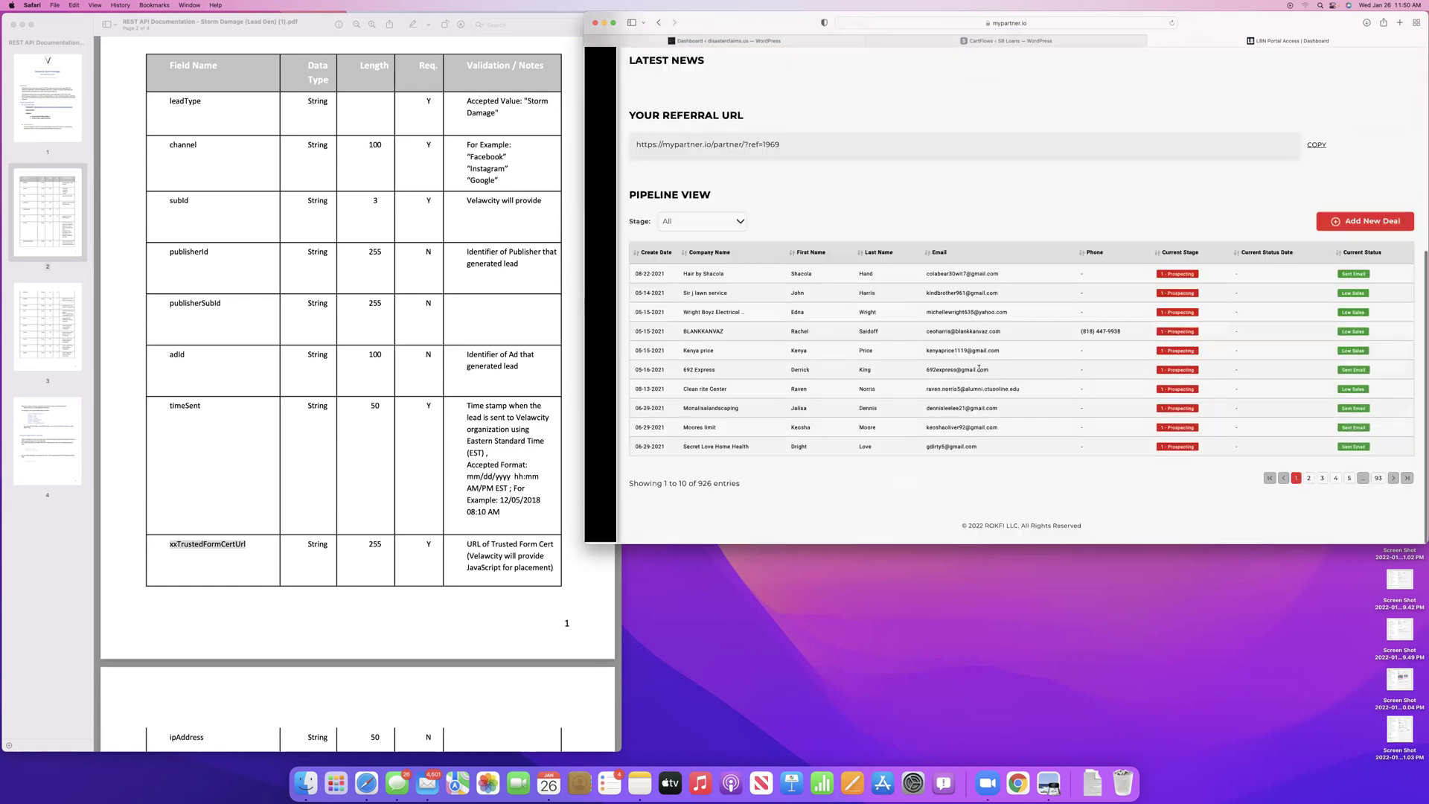
pyautogui.click(1308, 479)
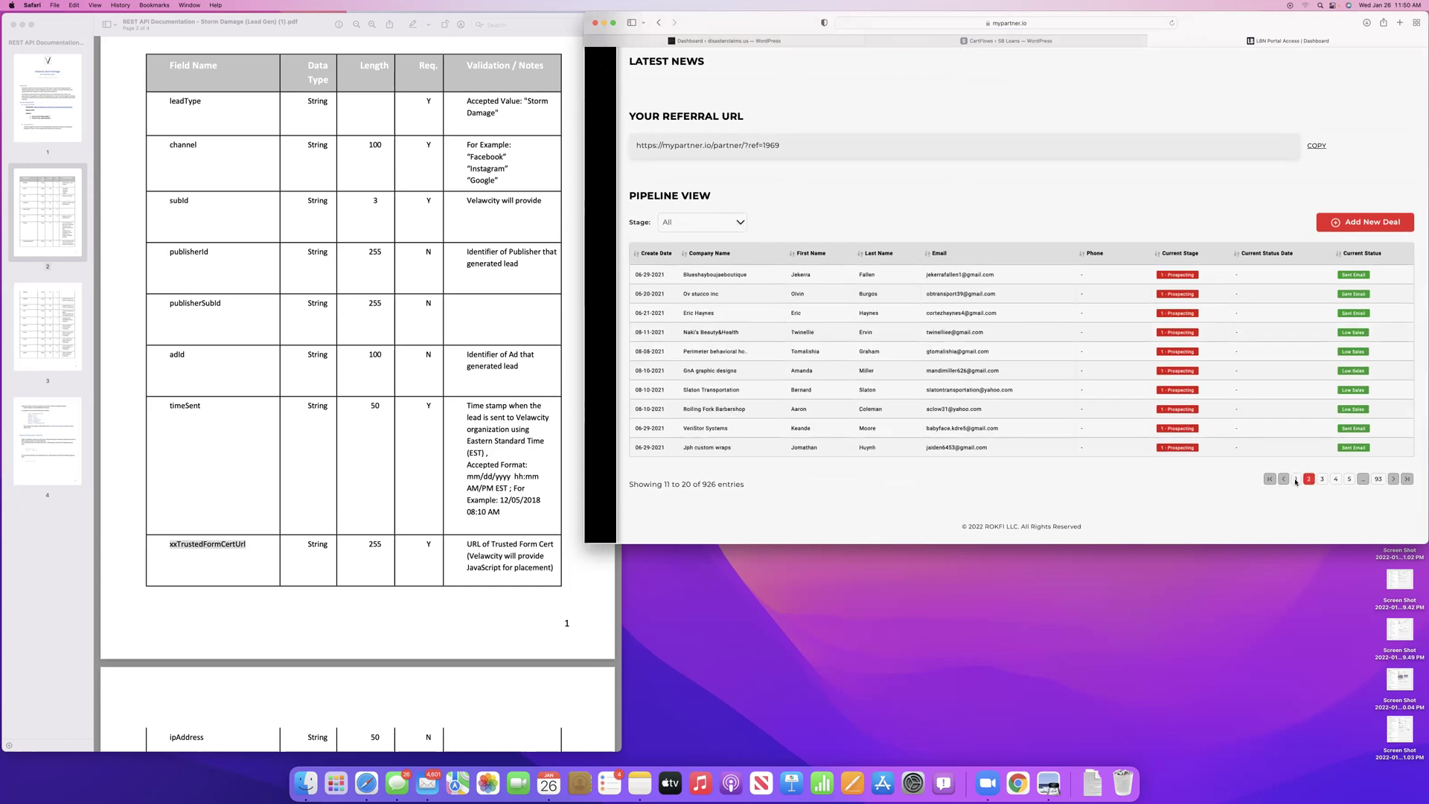
pyautogui.click(1296, 478)
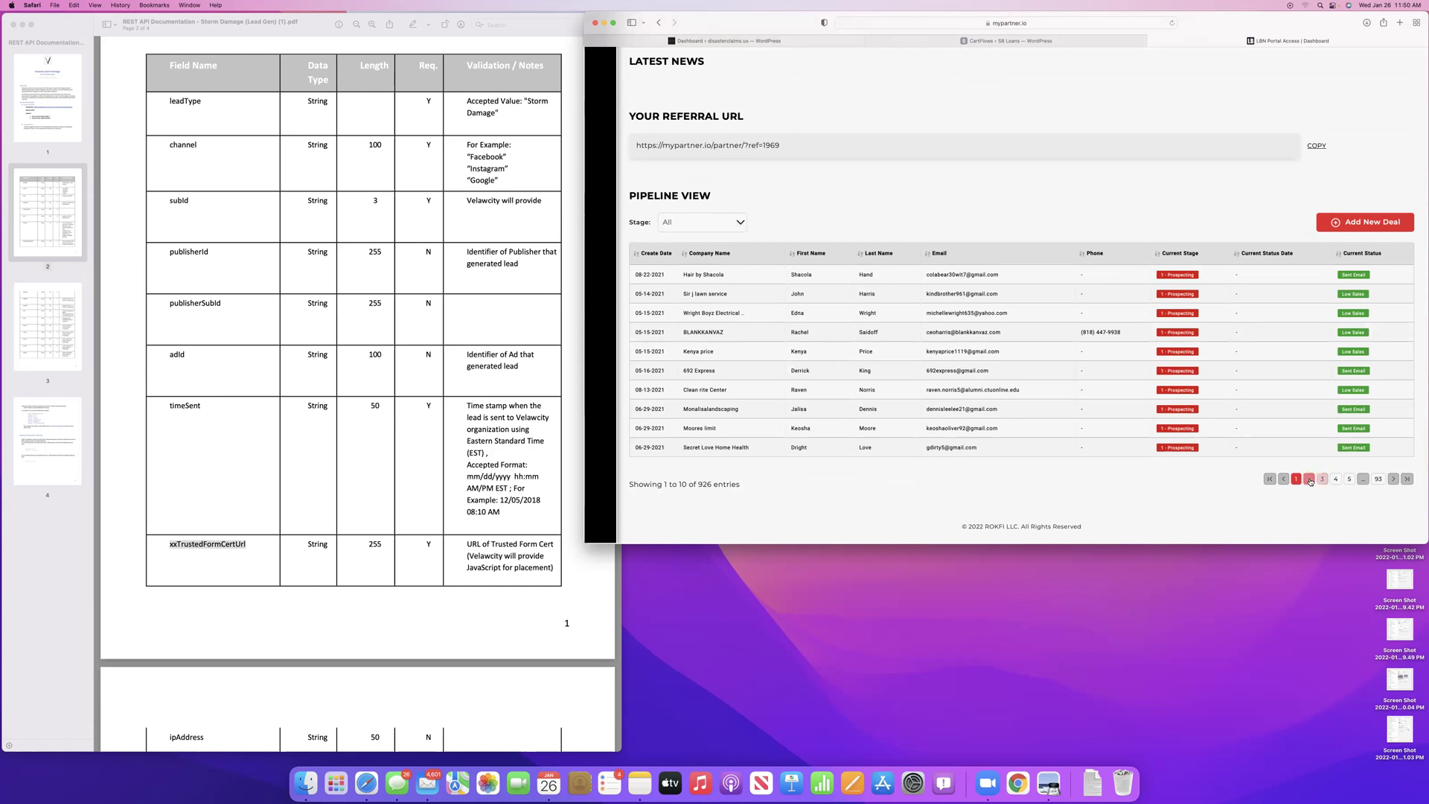
pyautogui.click(1308, 478)
pyautogui.click(1321, 479)
pyautogui.click(1334, 478)
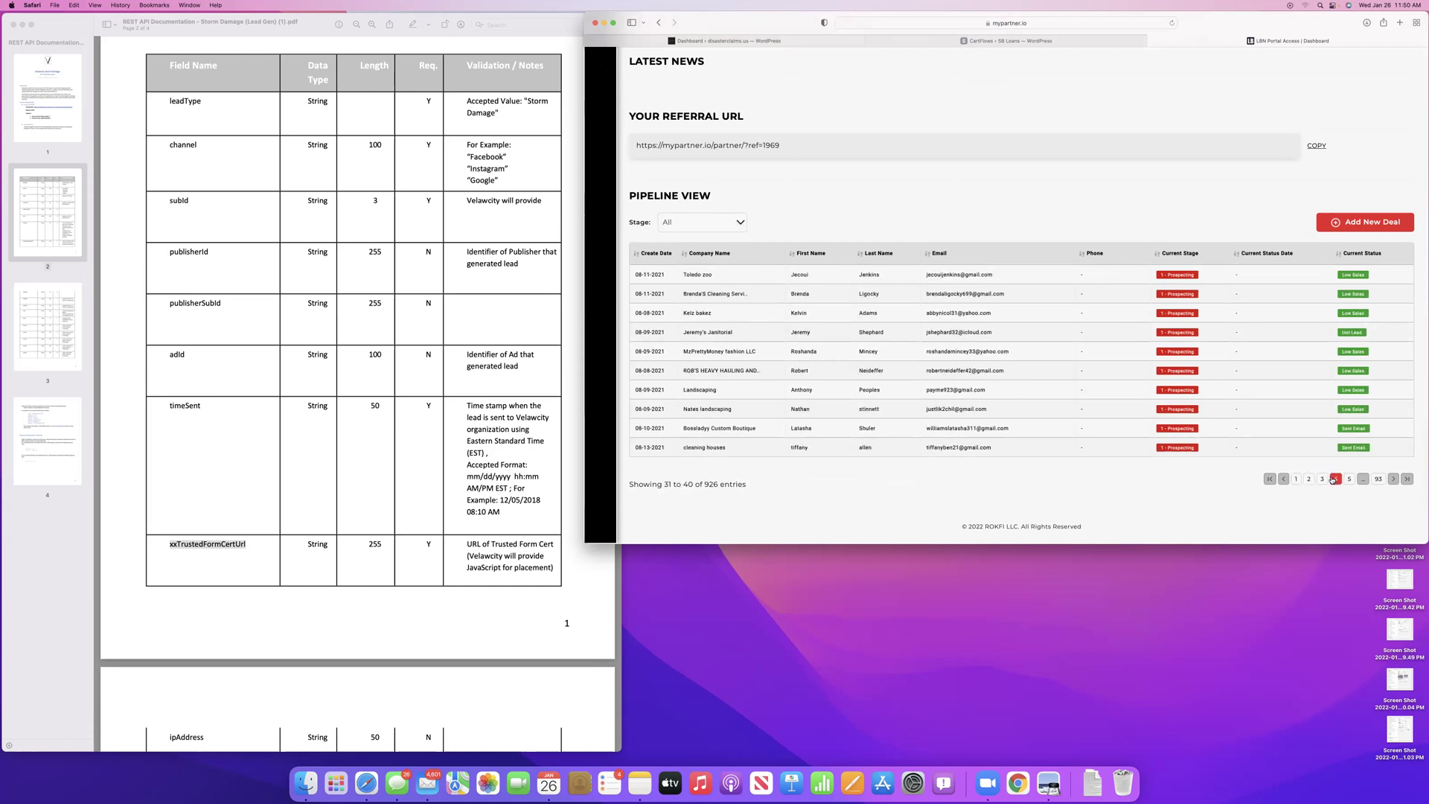
pyautogui.click(1348, 479)
pyautogui.scroll(2, 933, 312)
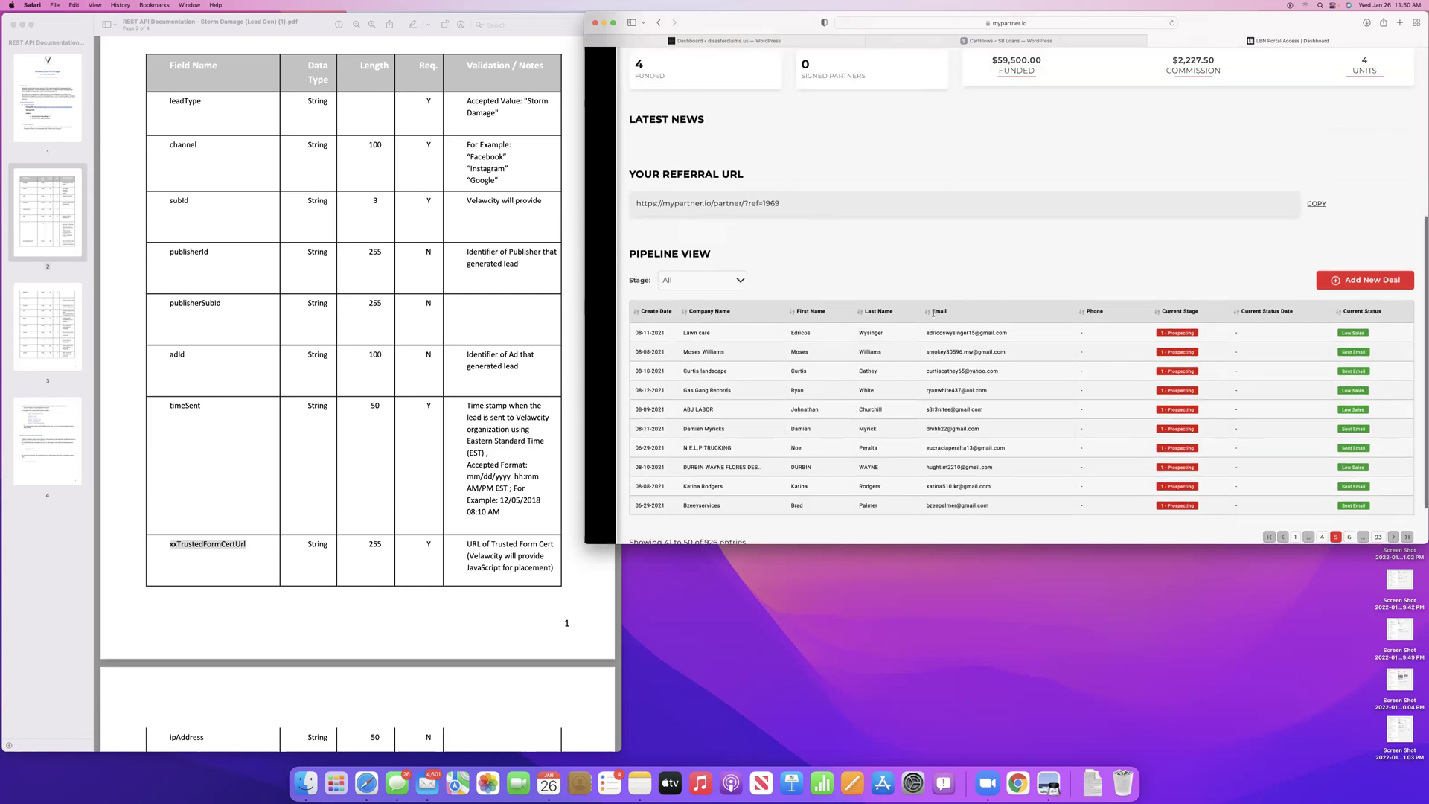
pyautogui.scroll(2, 933, 313)
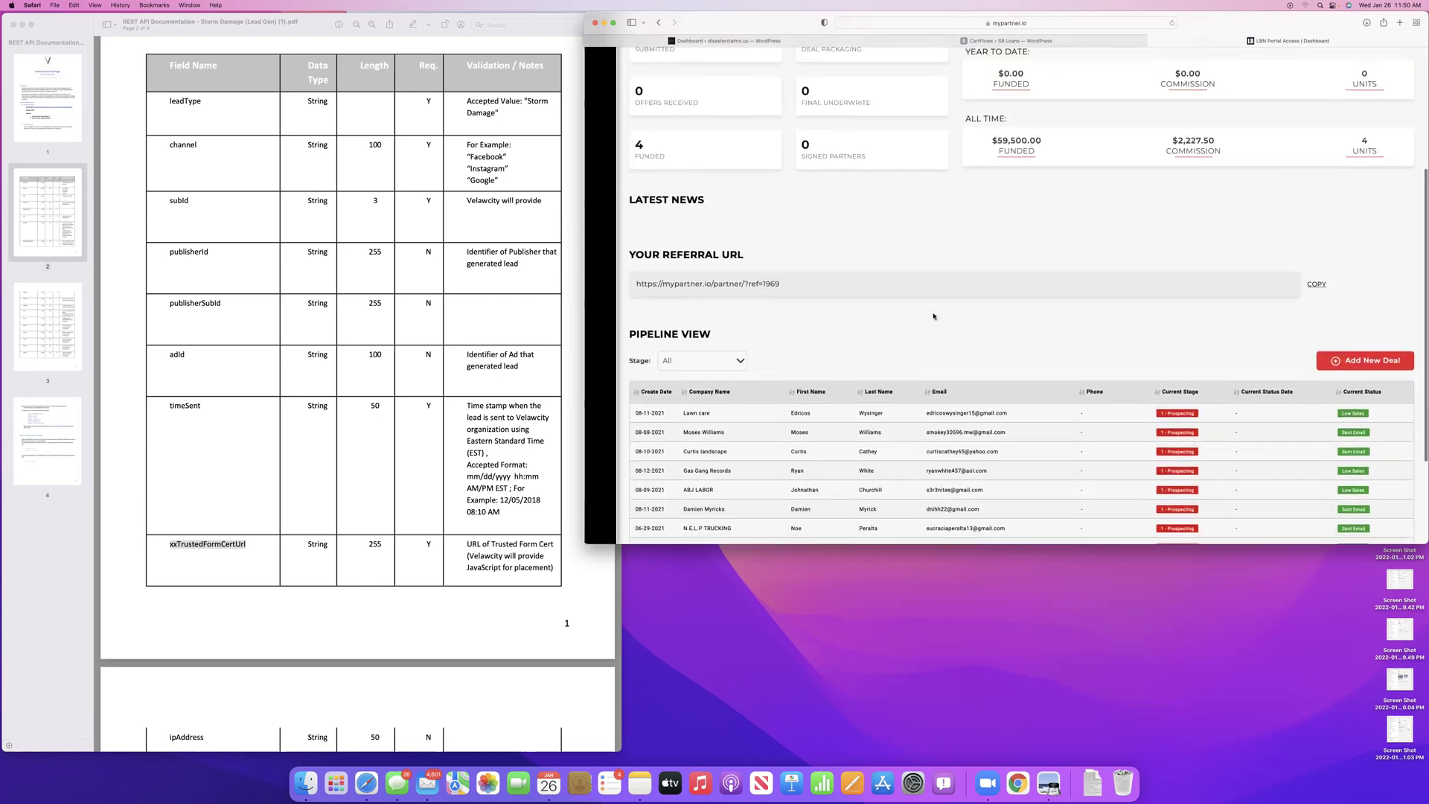
pyautogui.scroll(-3, 933, 316)
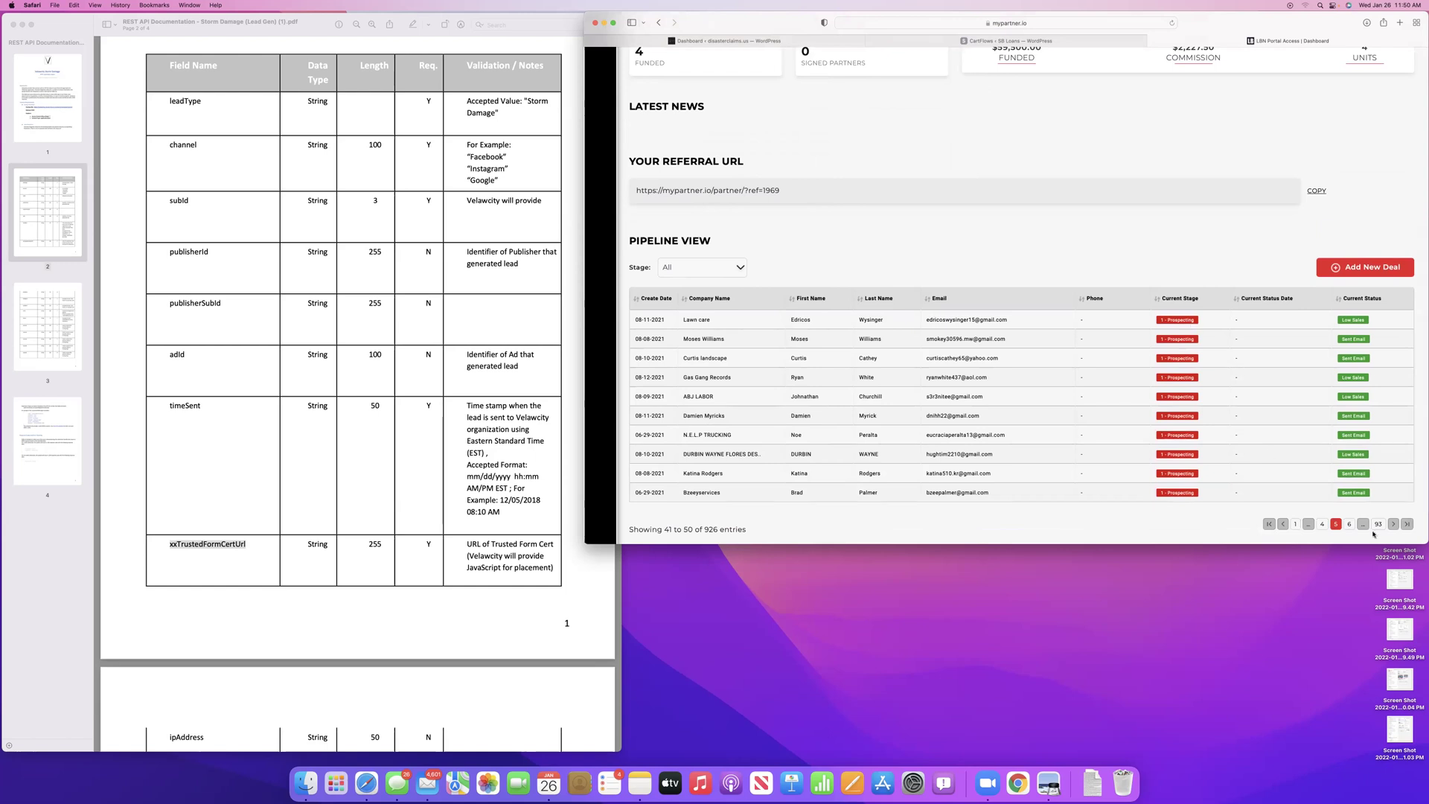
# Keep paging the pipeline deals from entries 51–60 through 81–90
pyautogui.click(1349, 524)
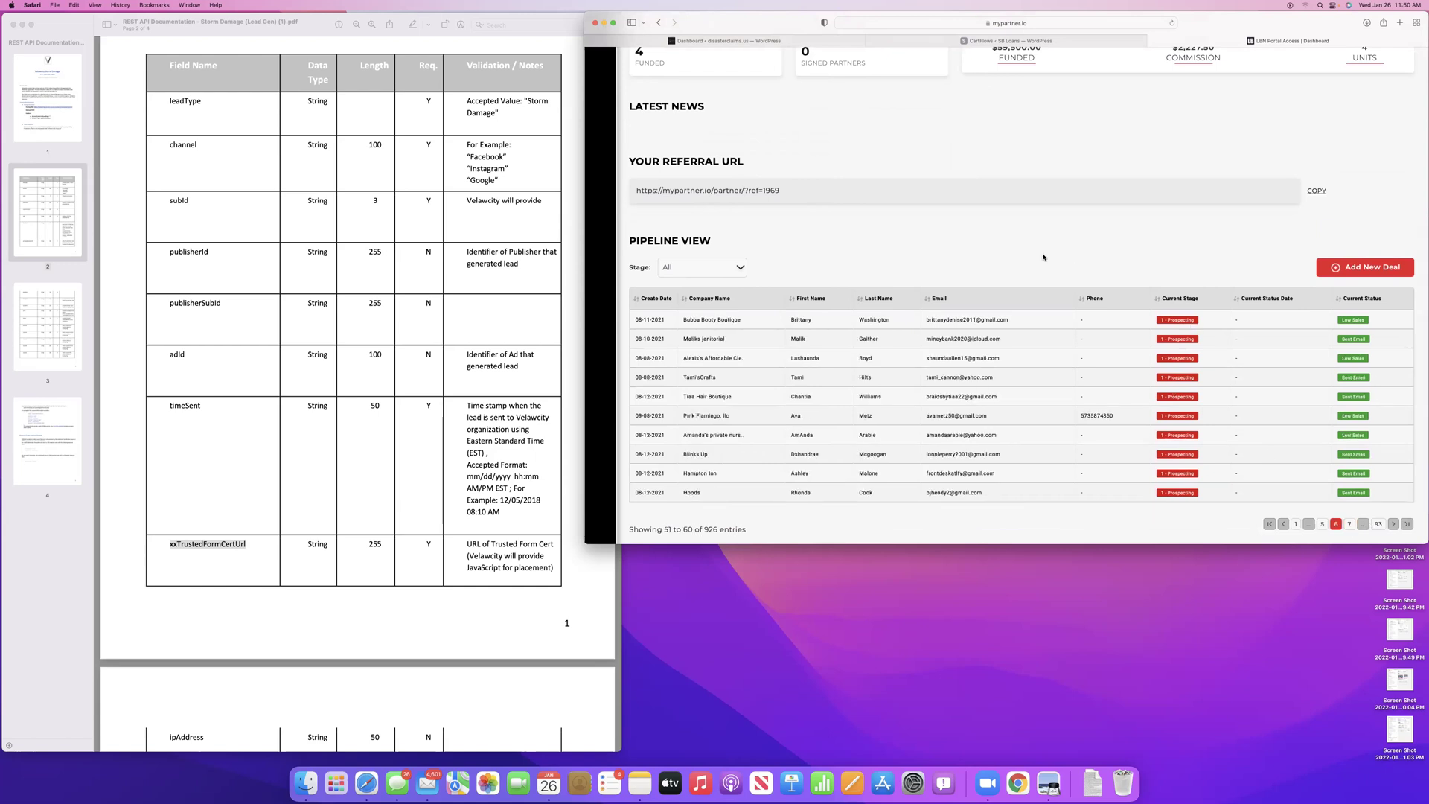
pyautogui.click(1349, 524)
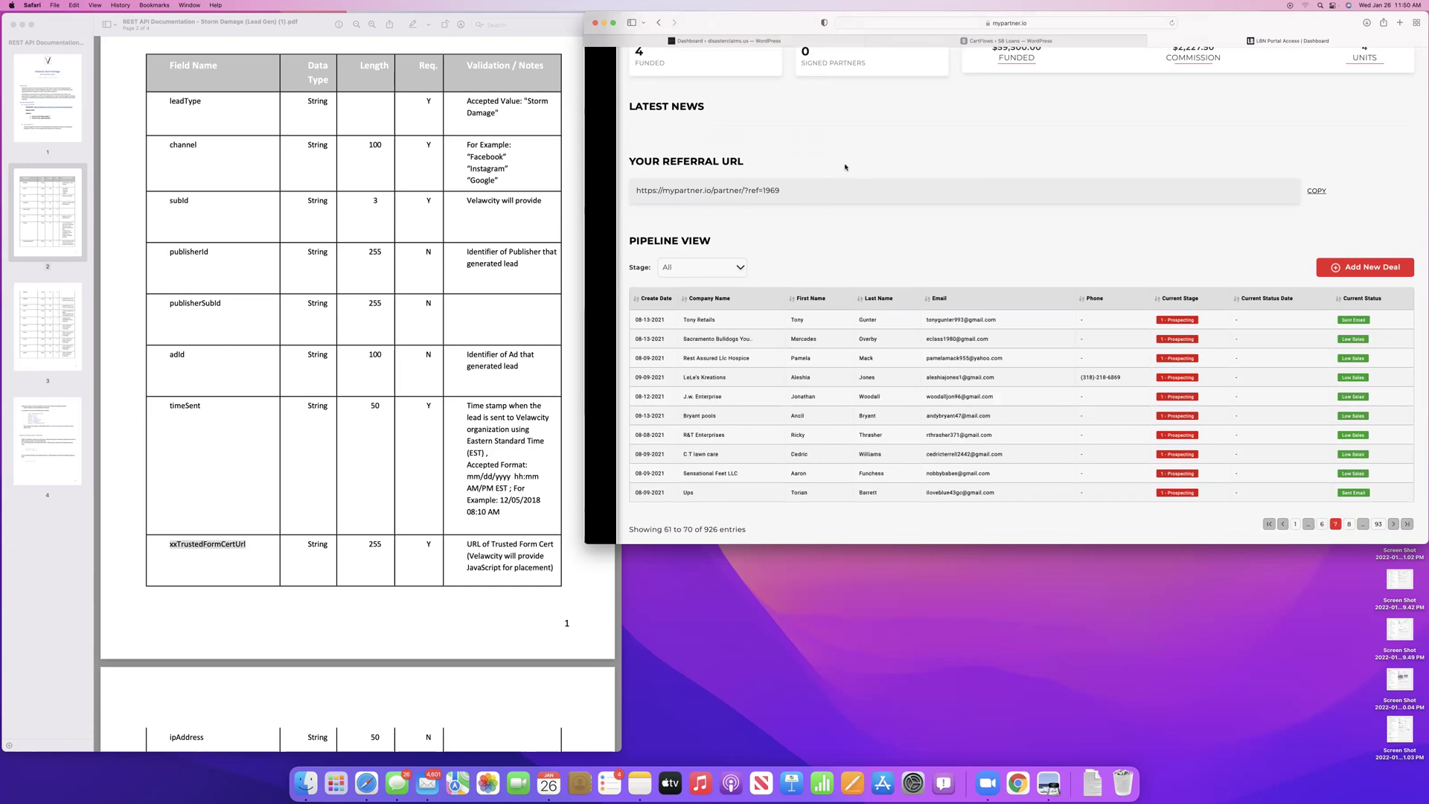
pyautogui.scroll(5, 631, 226)
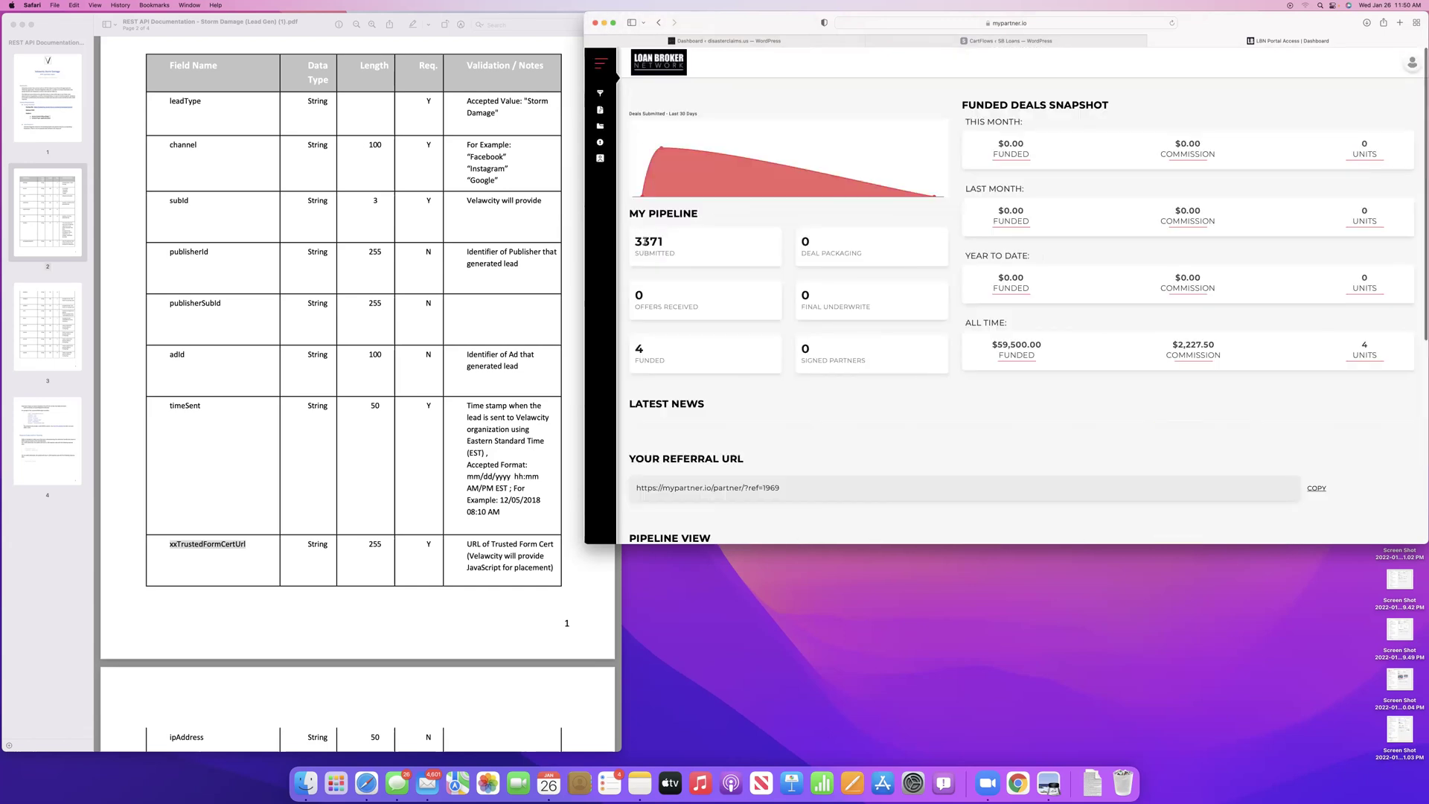
pyautogui.scroll(-5, 1050, 356)
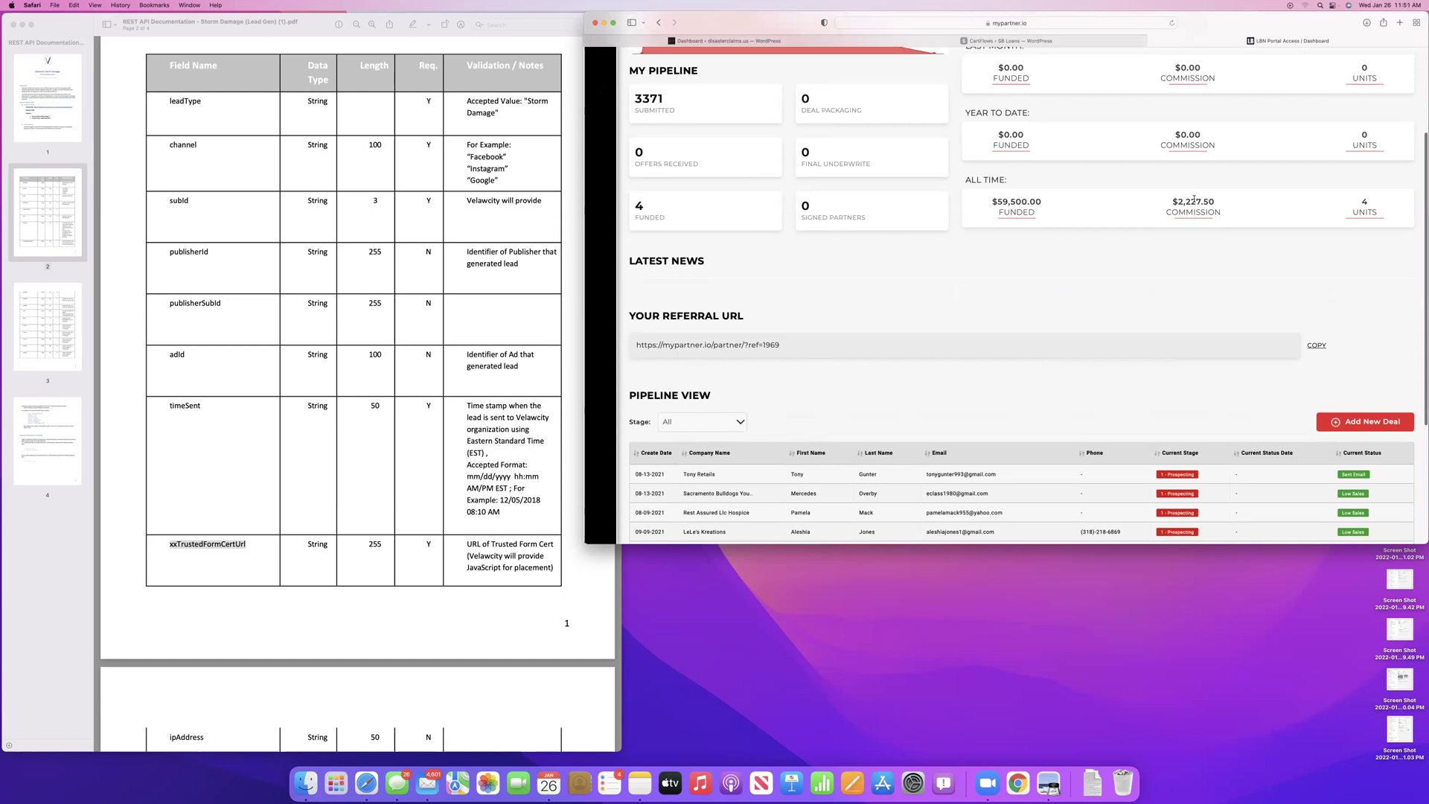
pyautogui.scroll(-3, 999, 393)
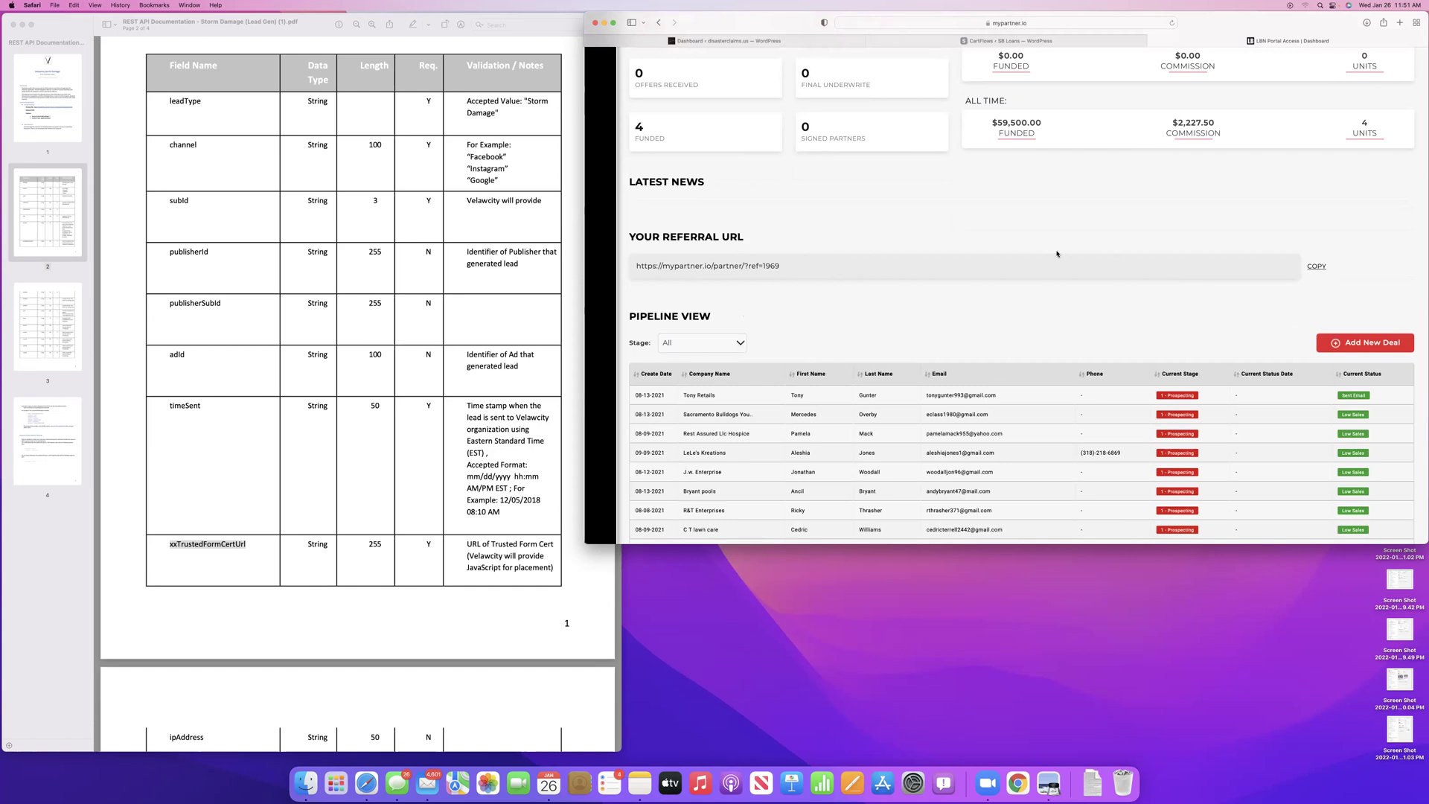
pyautogui.scroll(-3, 939, 445)
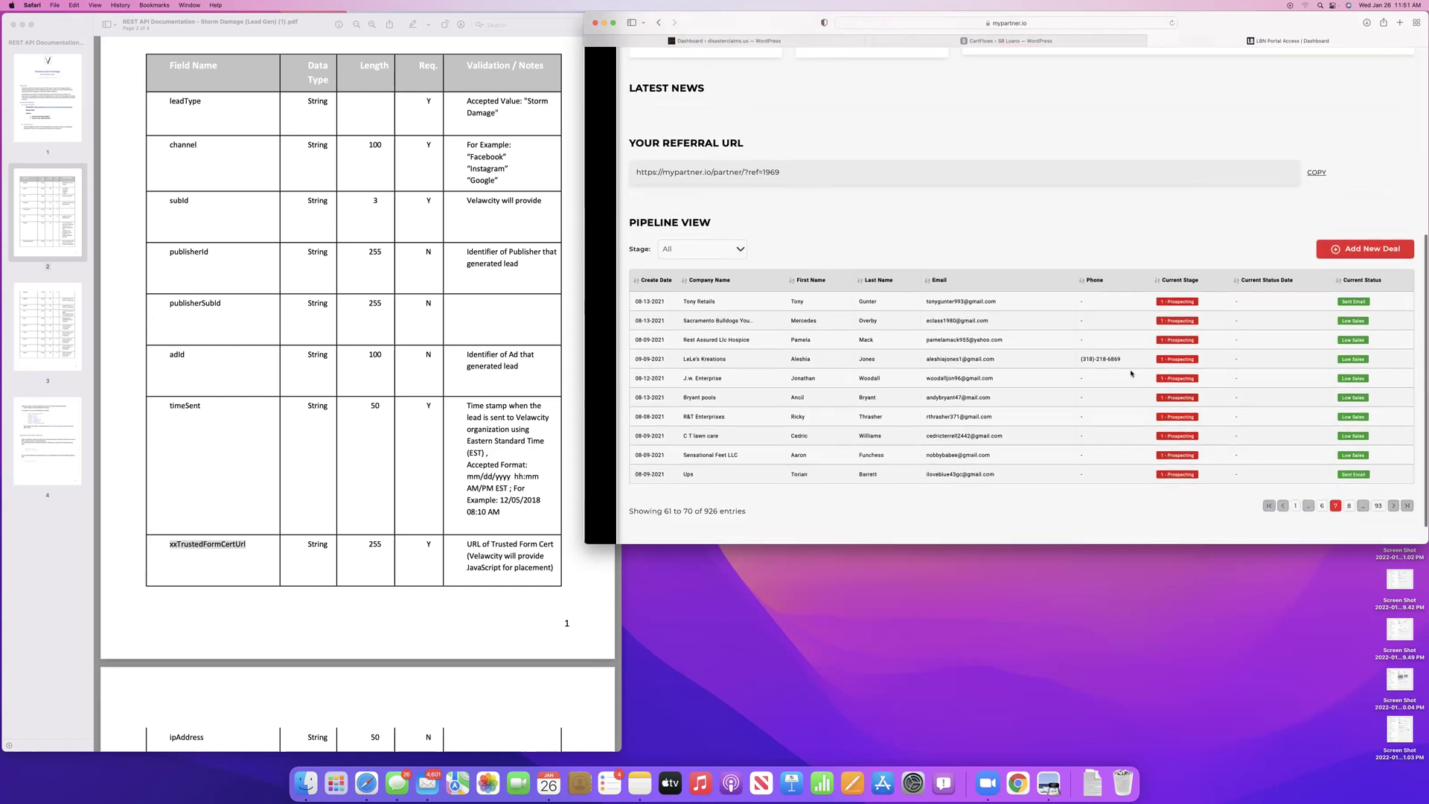
pyautogui.click(1348, 506)
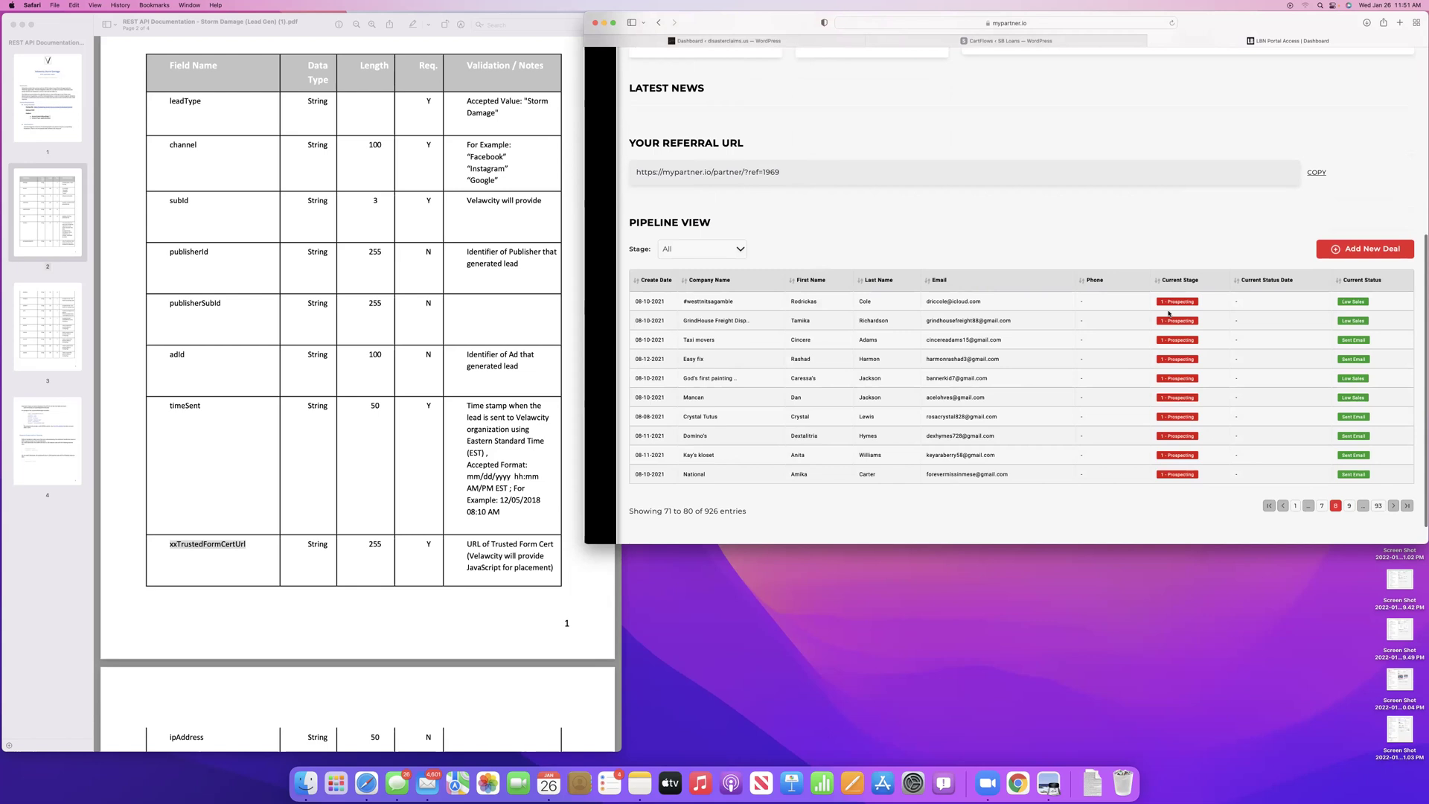
pyautogui.click(1349, 506)
pyautogui.scroll(10, 1049, 387)
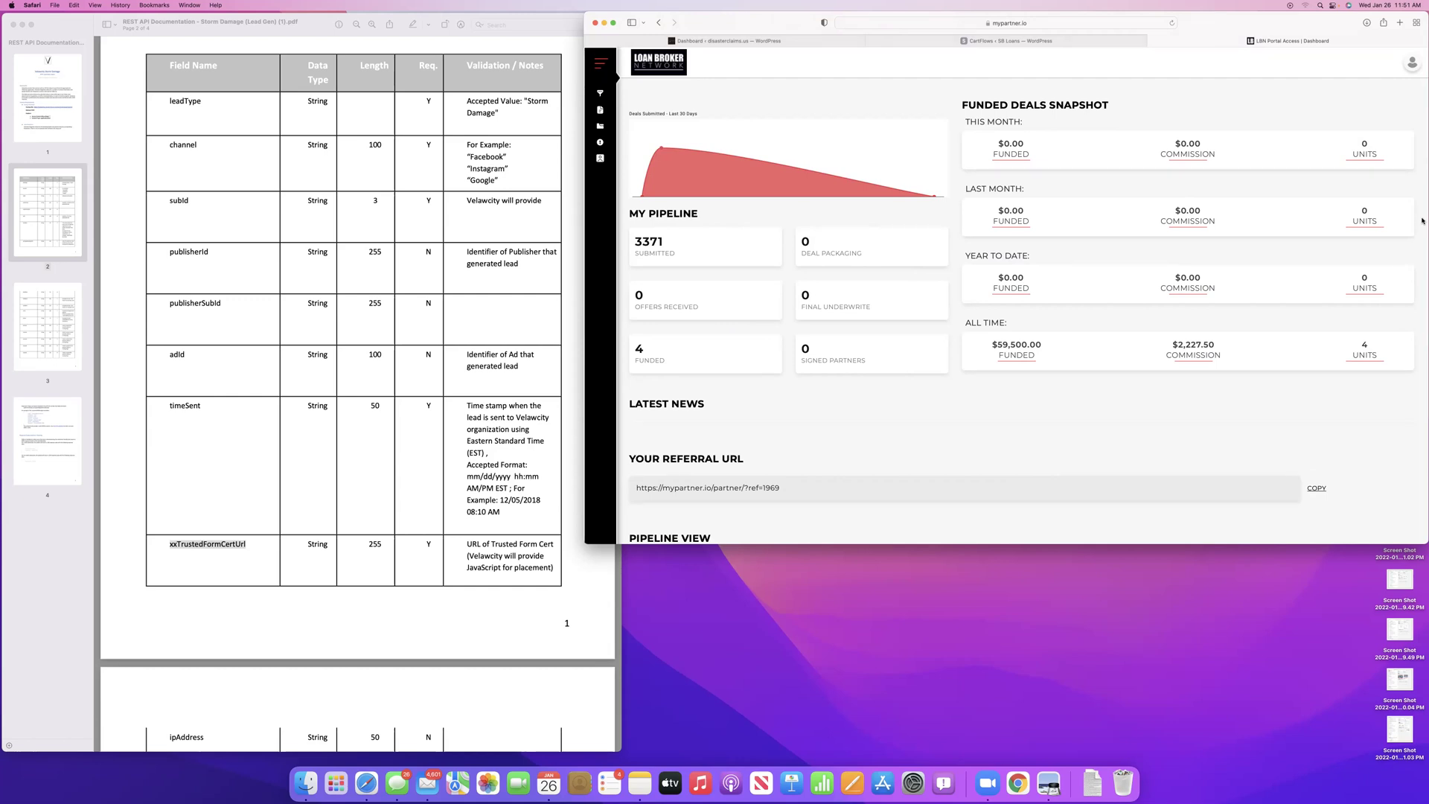
# Advance the pipeline table to entries 91–100, then 101–110 of 926
pyautogui.scroll(-5, 1071, 371)
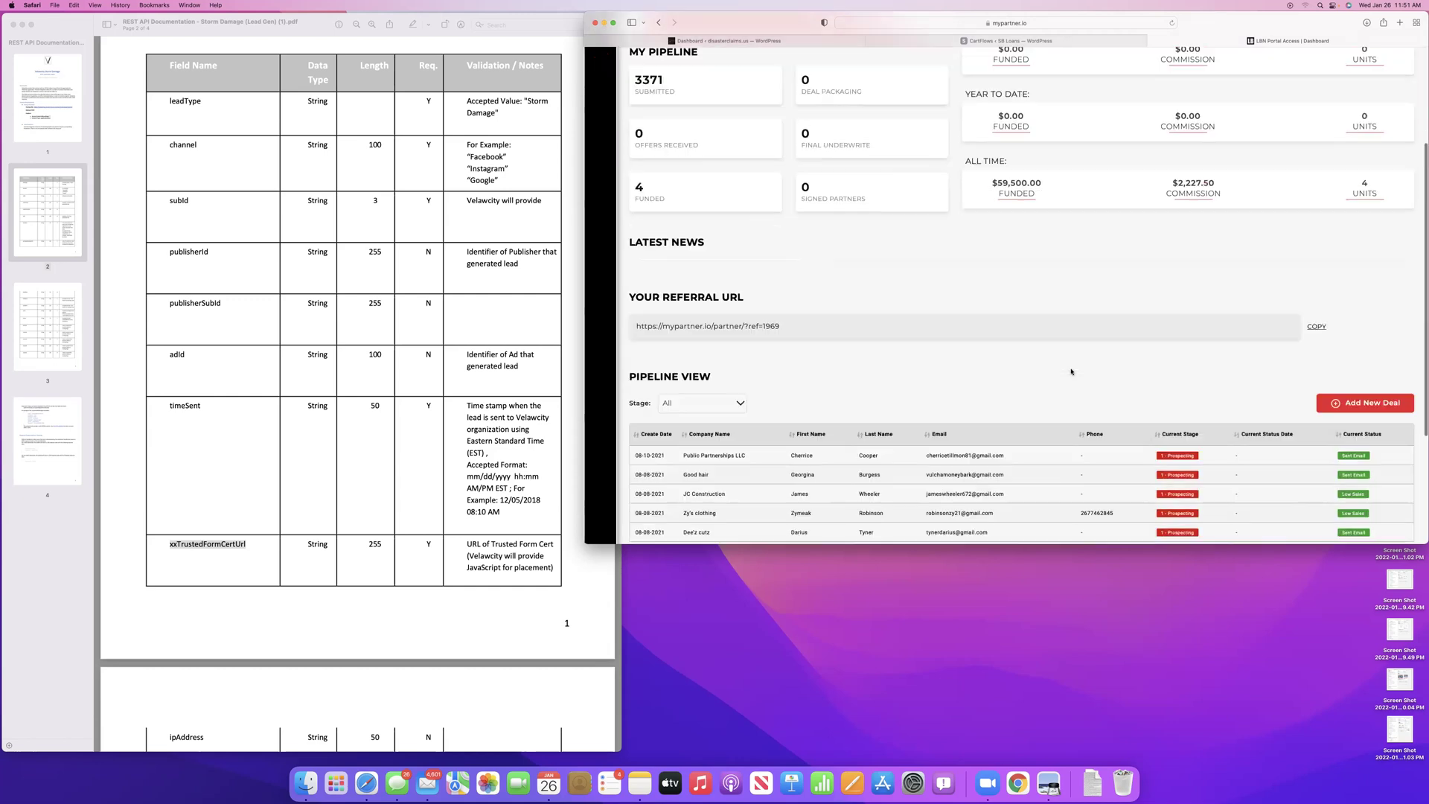
pyautogui.scroll(-5, 1075, 372)
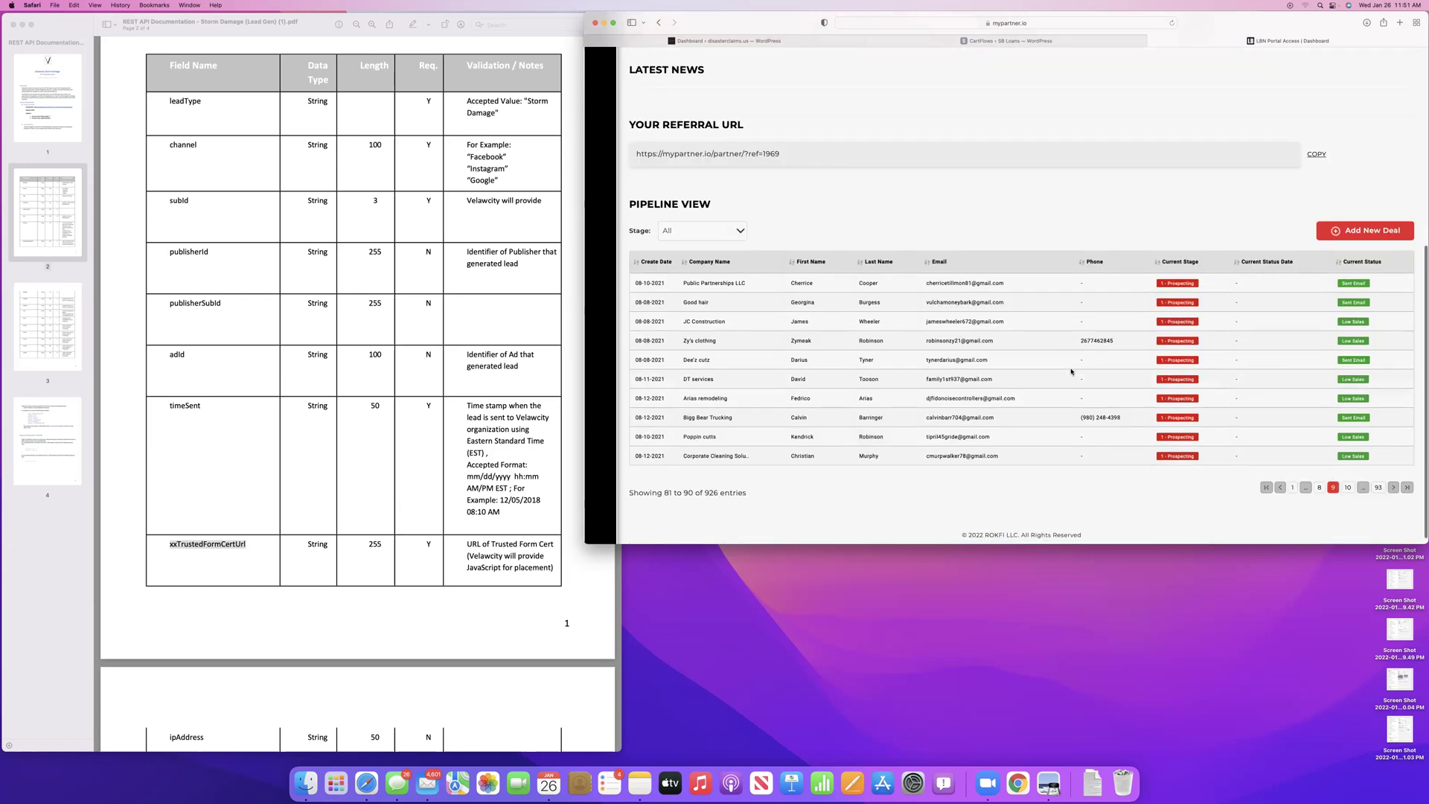
pyautogui.click(1347, 480)
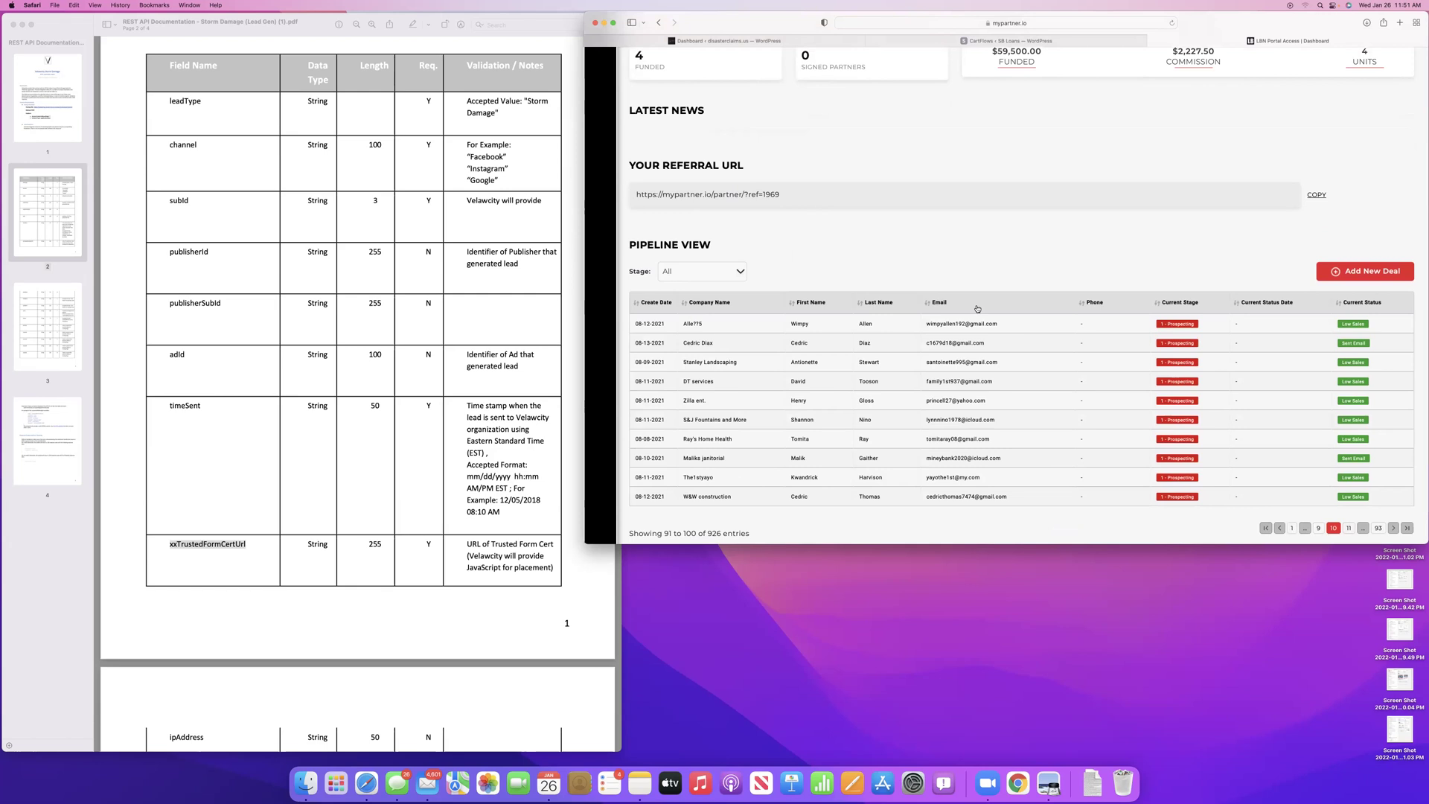
pyautogui.scroll(9, 977, 308)
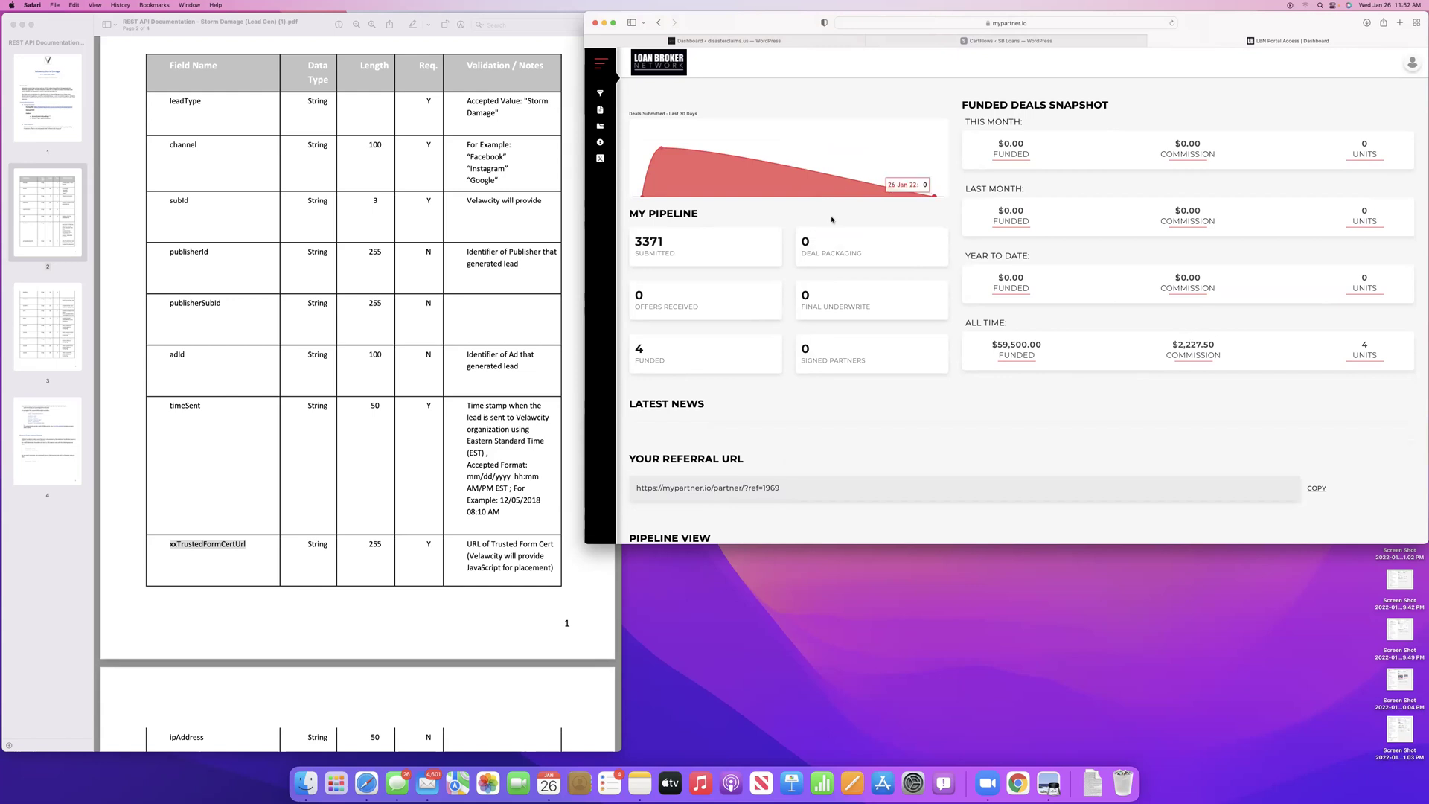
pyautogui.moveTo(679, 140)
pyautogui.scroll(-5, 950, 395)
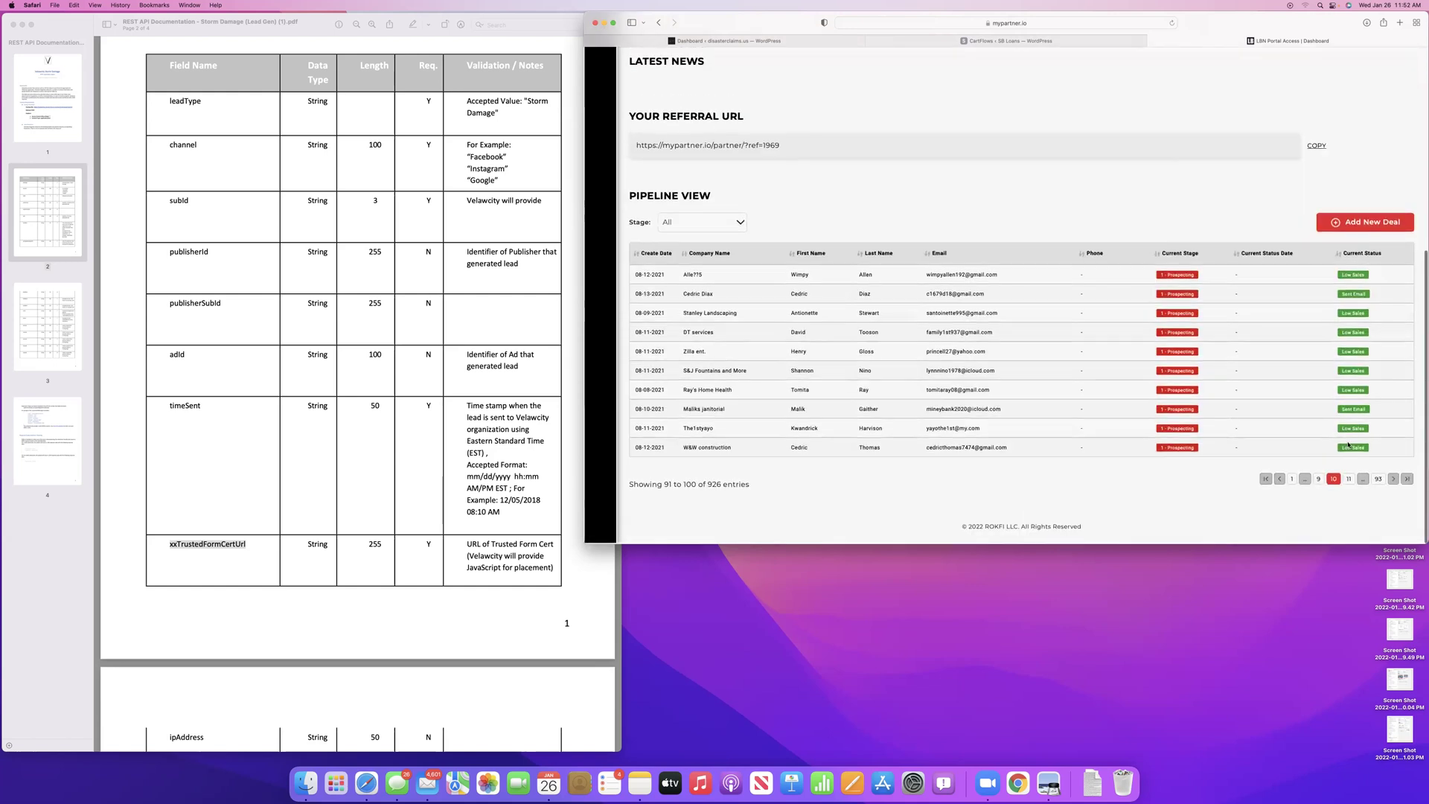
pyautogui.click(1361, 484)
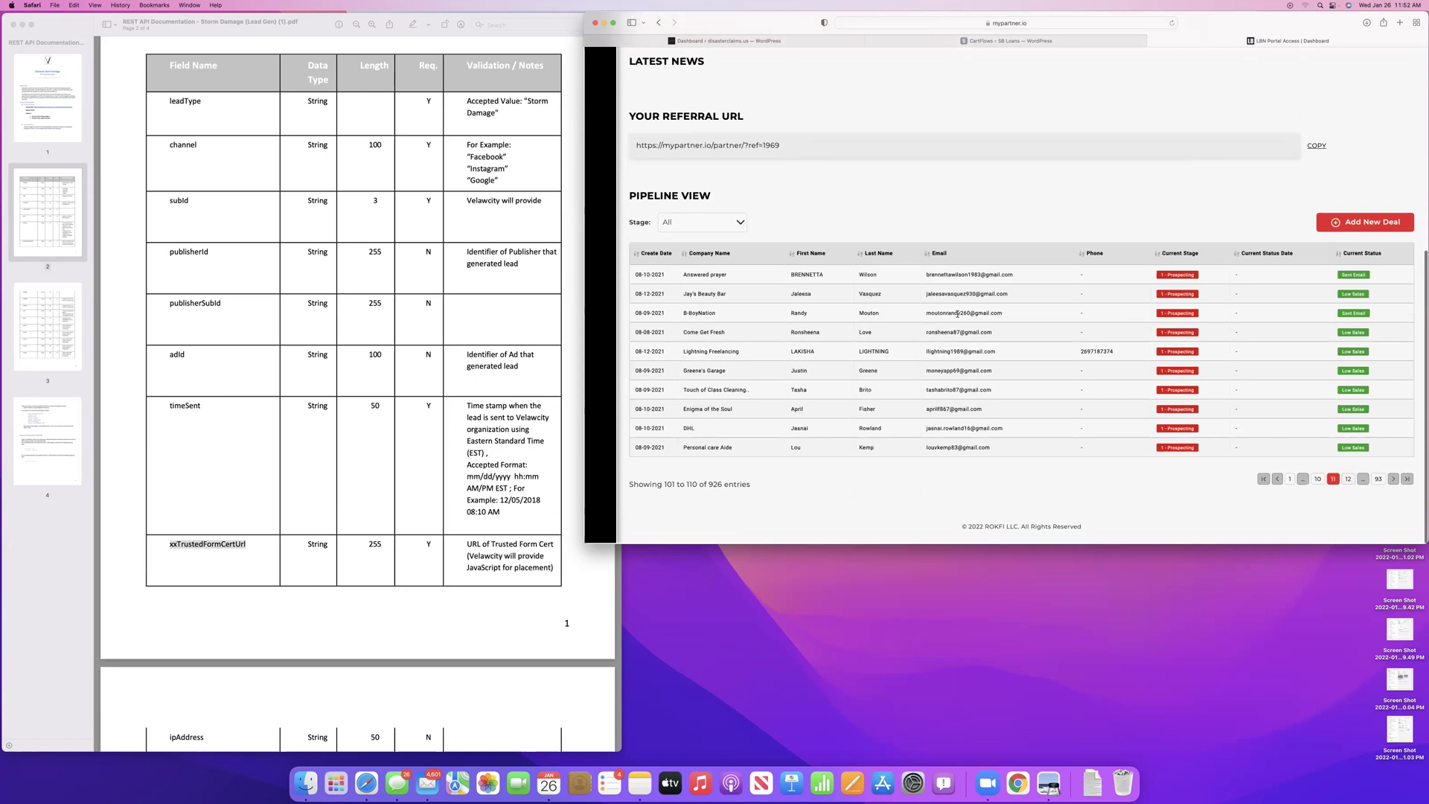
pyautogui.scroll(5, 957, 313)
pyautogui.scroll(-1, 957, 314)
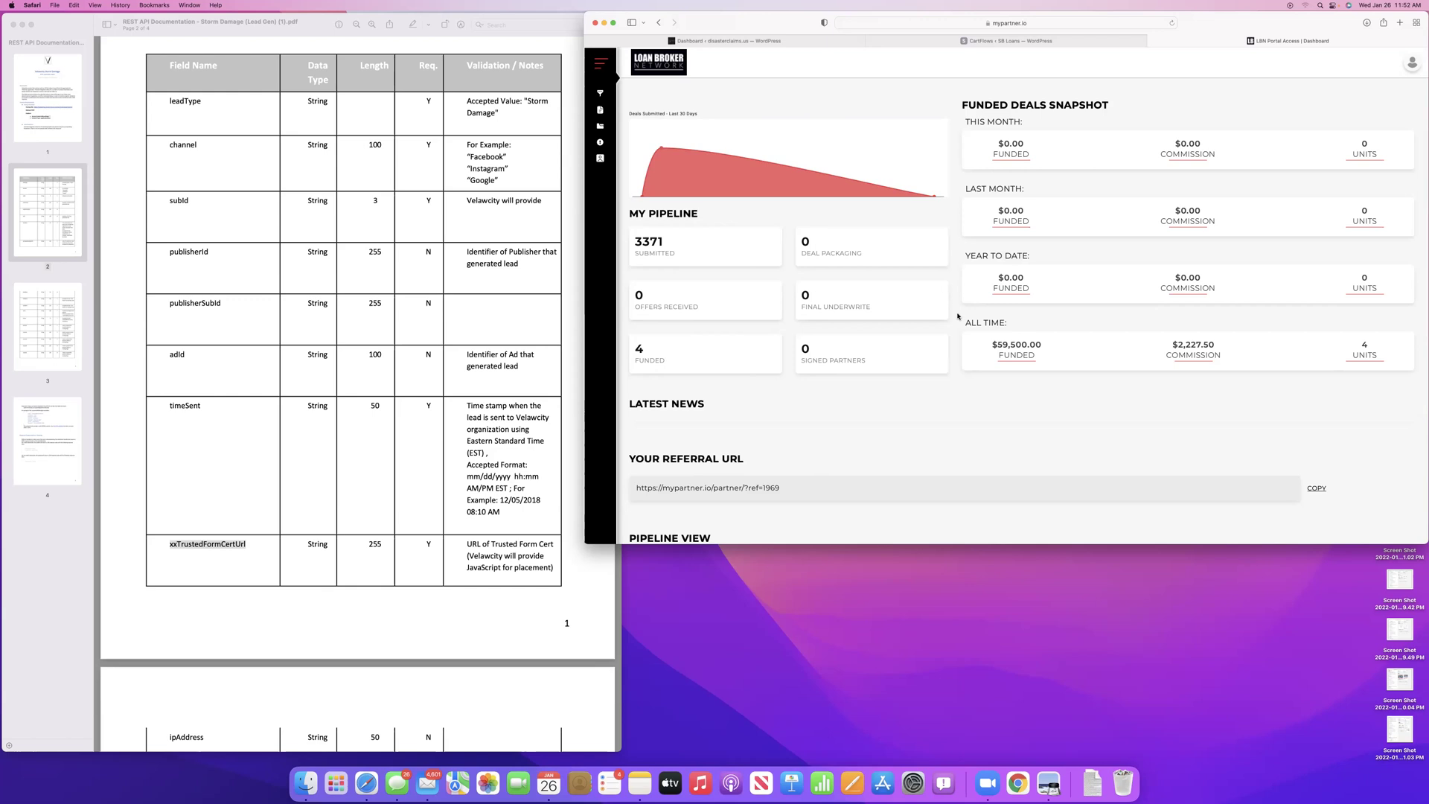
# Close the LBN Portal Access dashboard tab to return to the CartFlows New BC flow
pyautogui.click(1152, 42)
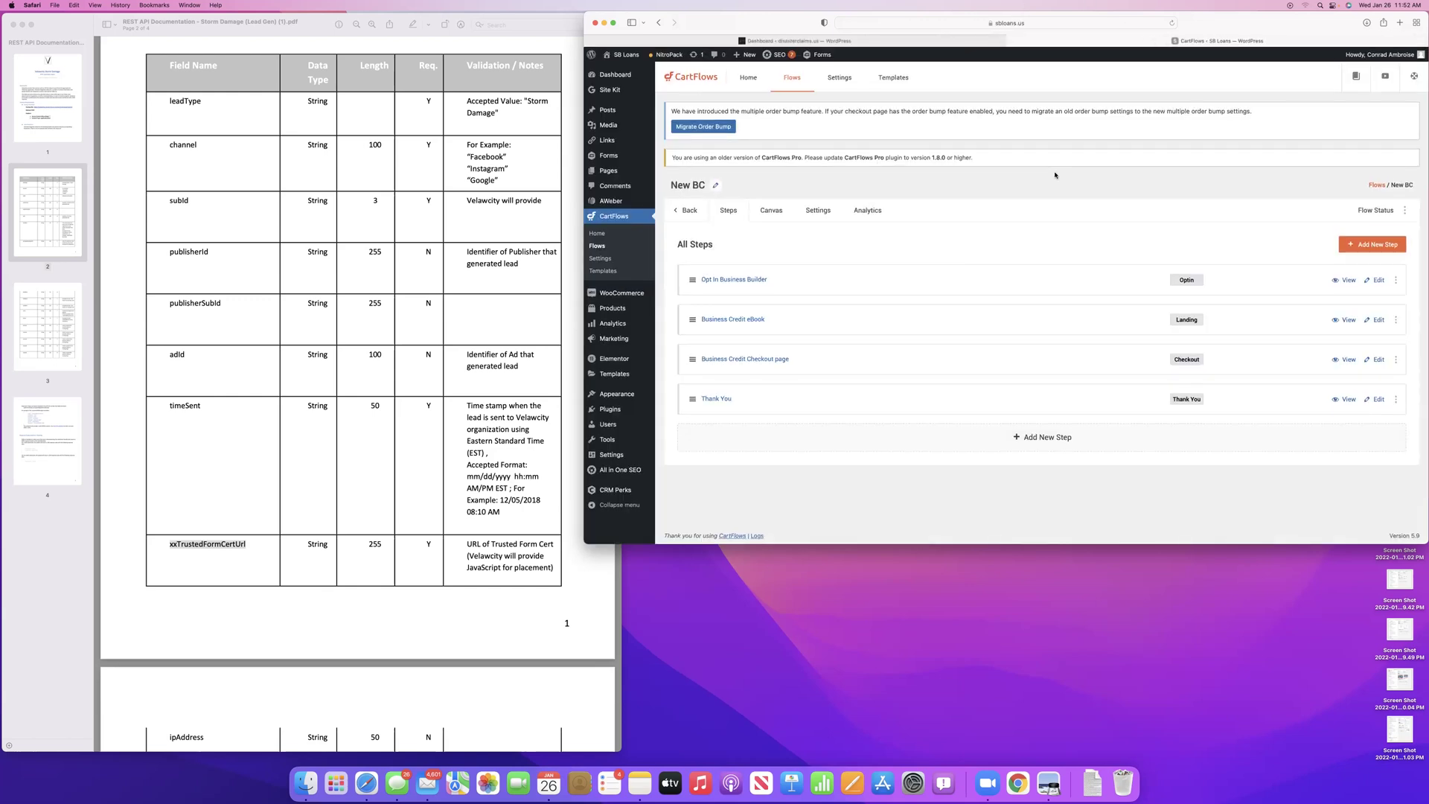